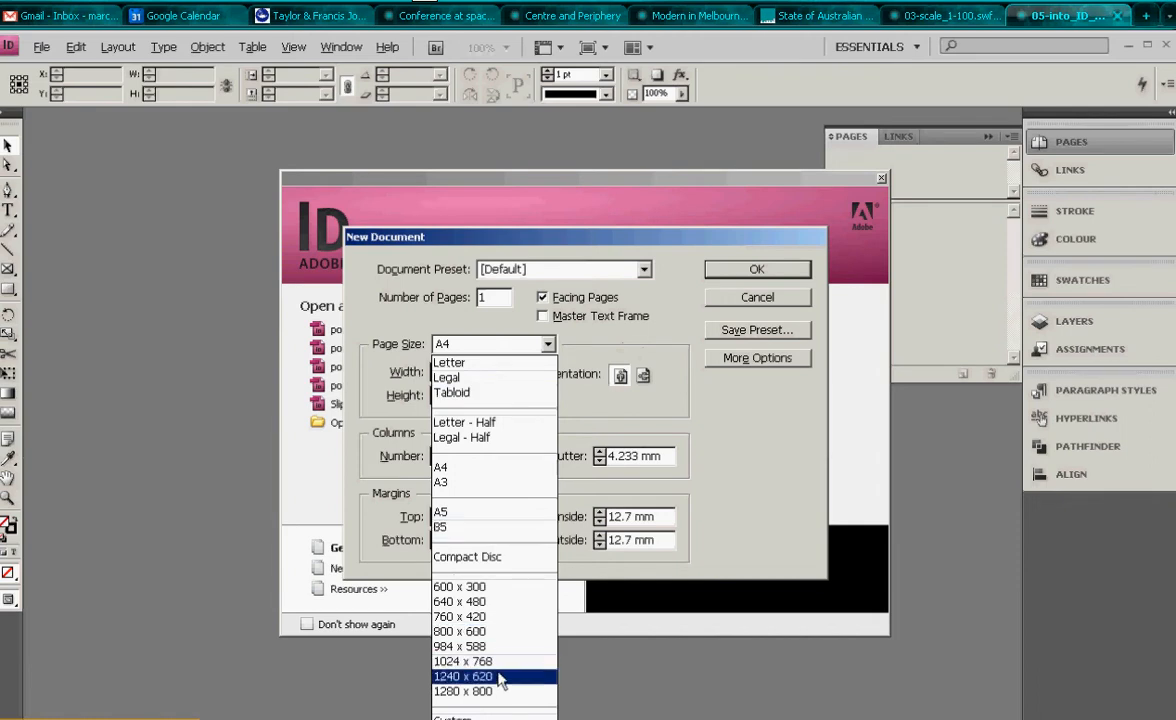
- Create a new document with a custom page size of 594 x 840 mm and 3 columns
{"action": "left_click", "coordinate": [468, 715]}
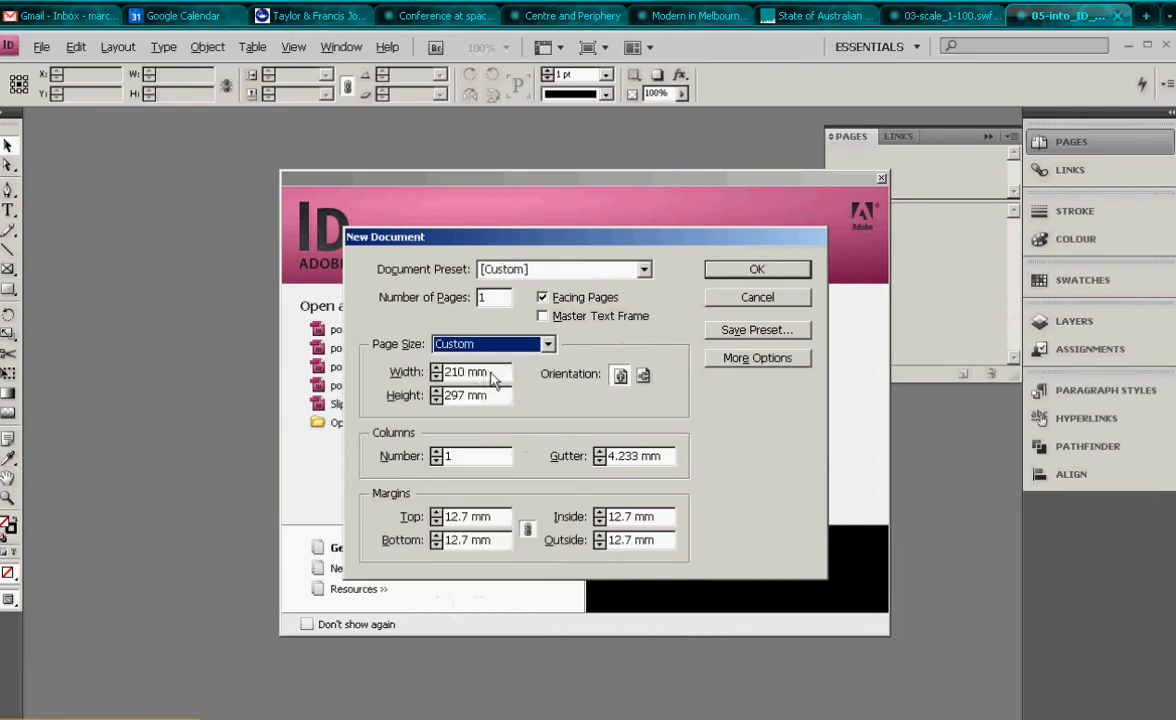
{"action": "left_click_drag", "start_coordinate": [499, 373], "coordinate": [409, 393]}
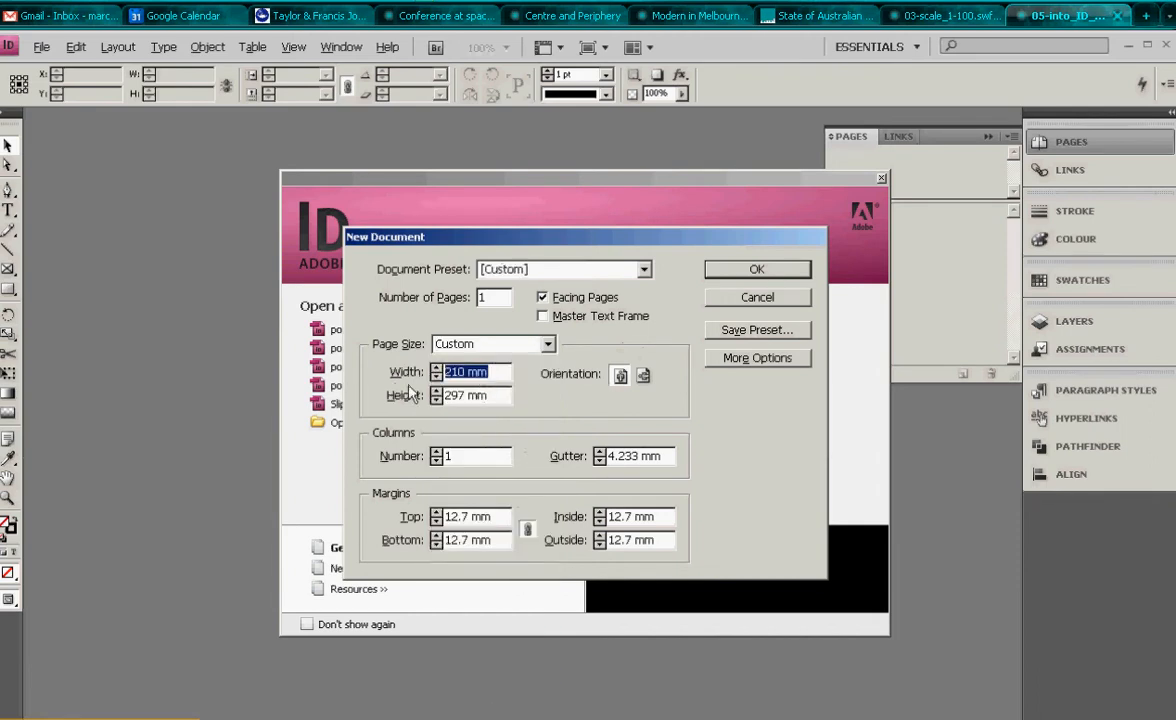
{"action": "type", "text": "594"}
{"action": "key", "text": "Tab"}
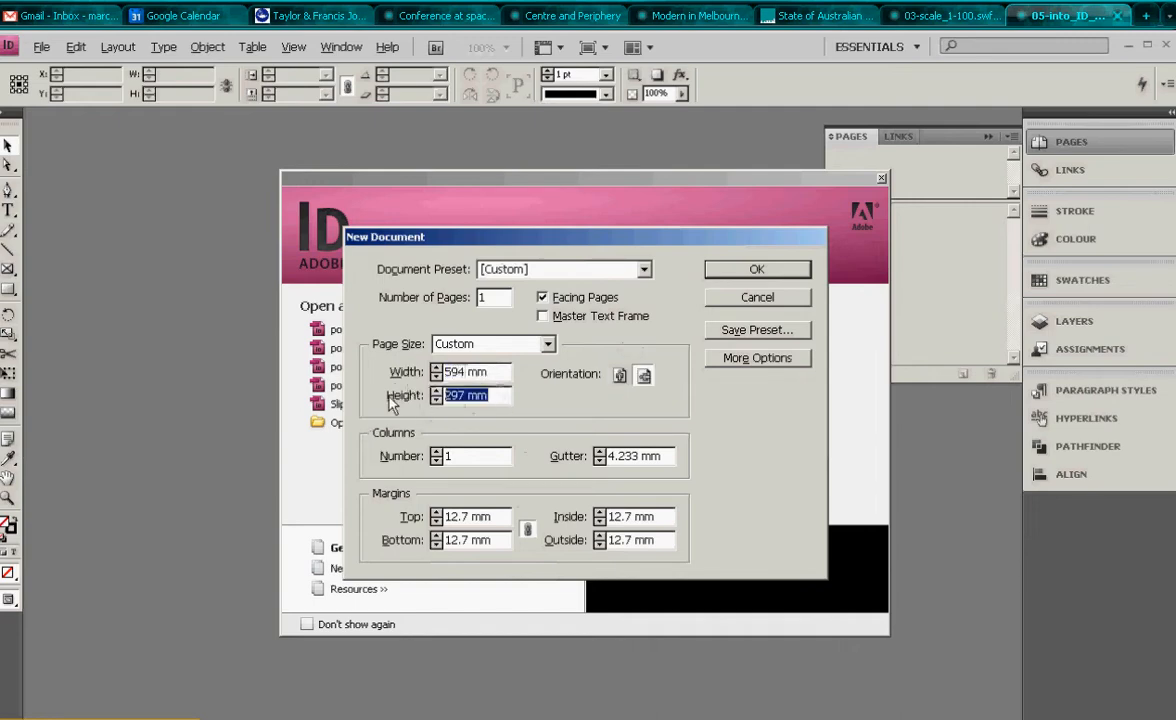
{"action": "type", "text": "840"}
{"action": "left_click", "coordinate": [437, 452]}
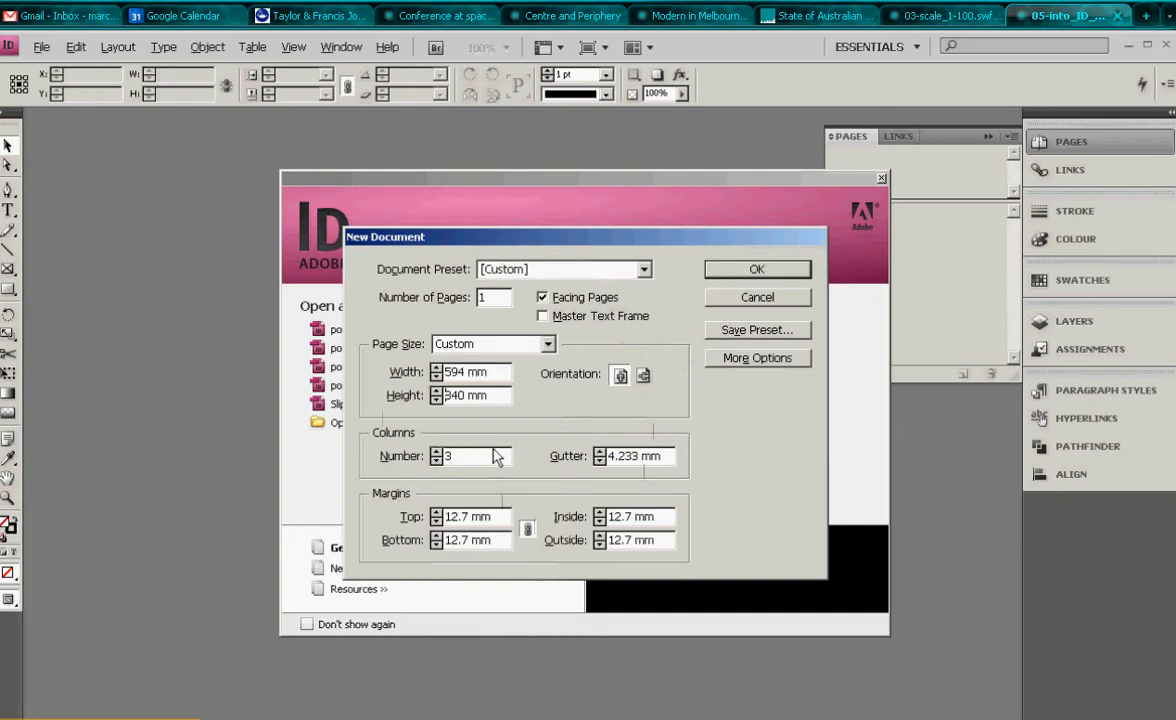
{"action": "left_click", "coordinate": [757, 270]}
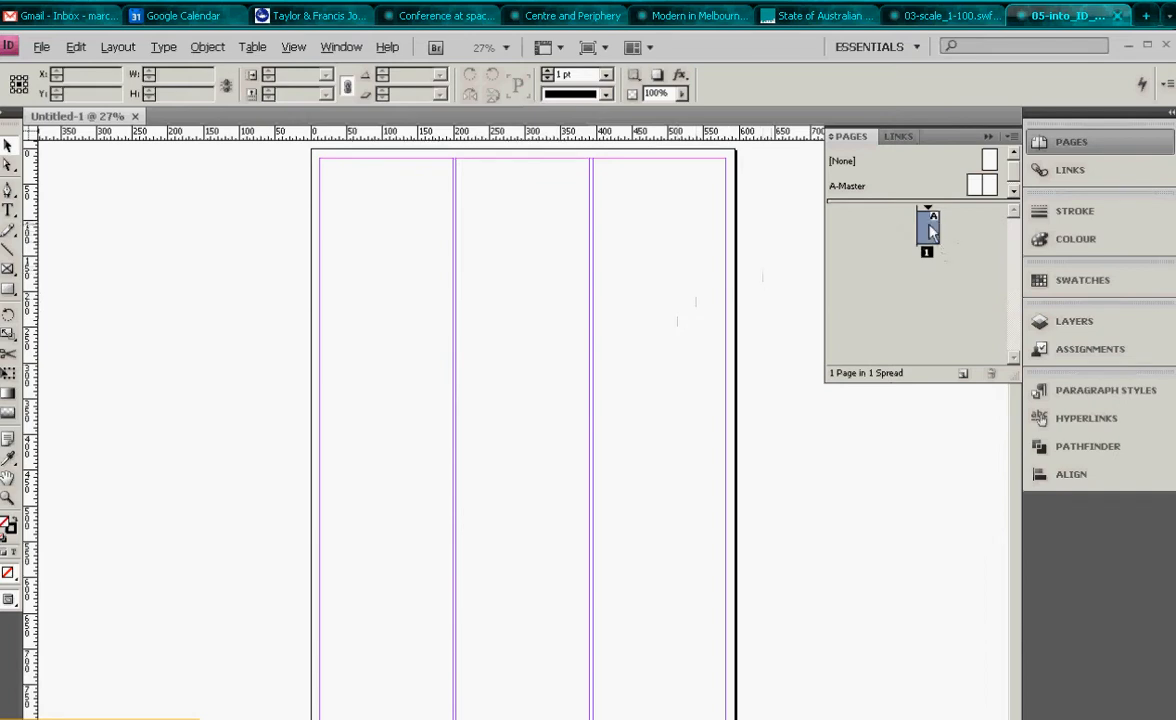
- Add two pages based on A-Master to the document
{"action": "left_click", "coordinate": [972, 187]}
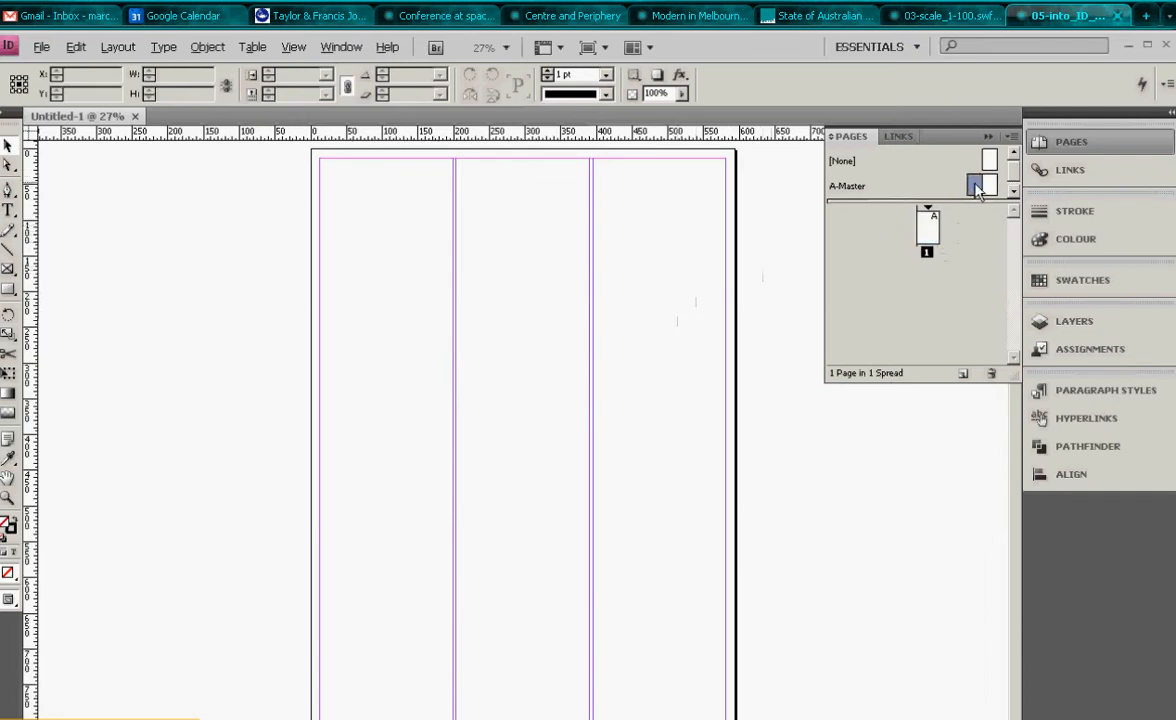
{"action": "left_click_drag", "start_coordinate": [975, 190], "coordinate": [905, 285]}
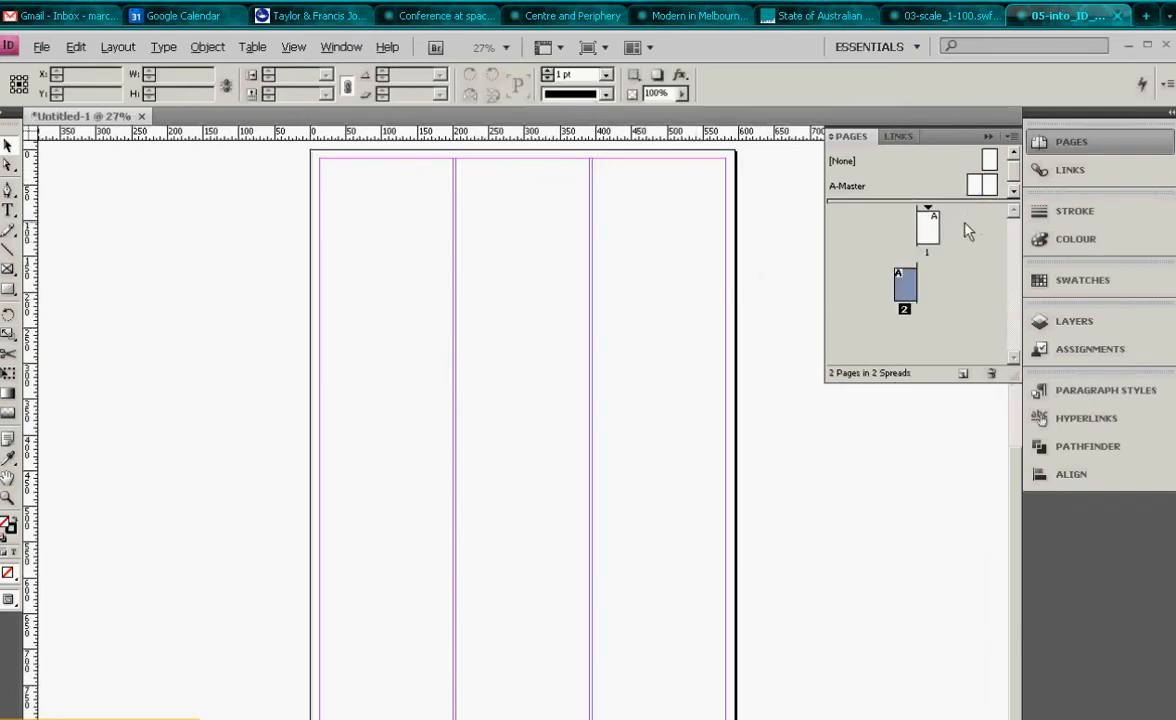
{"action": "left_click_drag", "start_coordinate": [985, 186], "coordinate": [918, 290]}
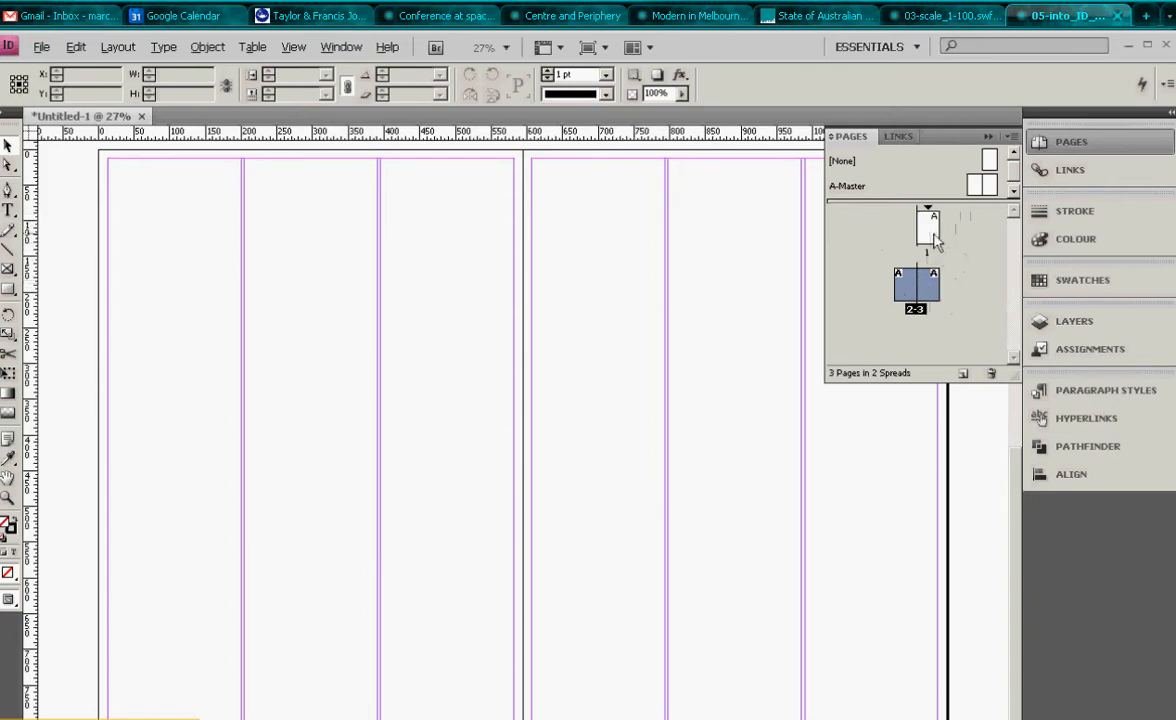
- Turn off Allow Document Pages to Shuffle and move page 1 beside pages 2-3 to form one three-page spread
{"action": "left_click_drag", "start_coordinate": [930, 226], "coordinate": [960, 288]}
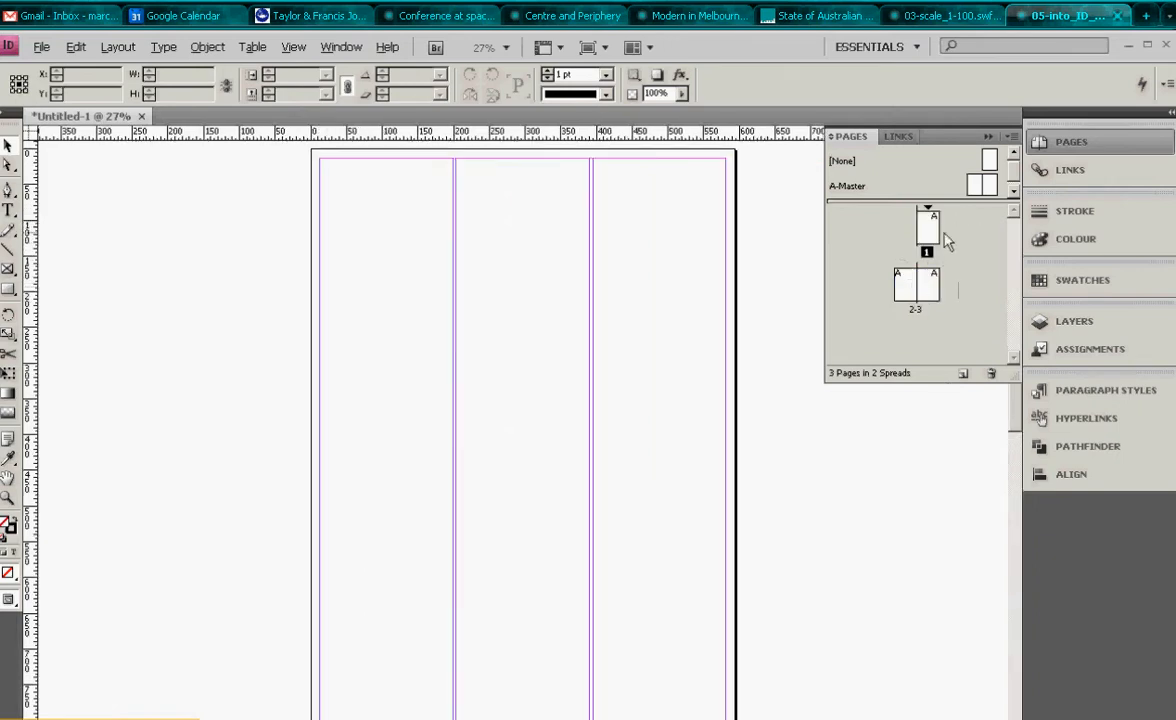
{"action": "left_click", "coordinate": [1068, 144]}
{"action": "left_click", "coordinate": [1068, 145]}
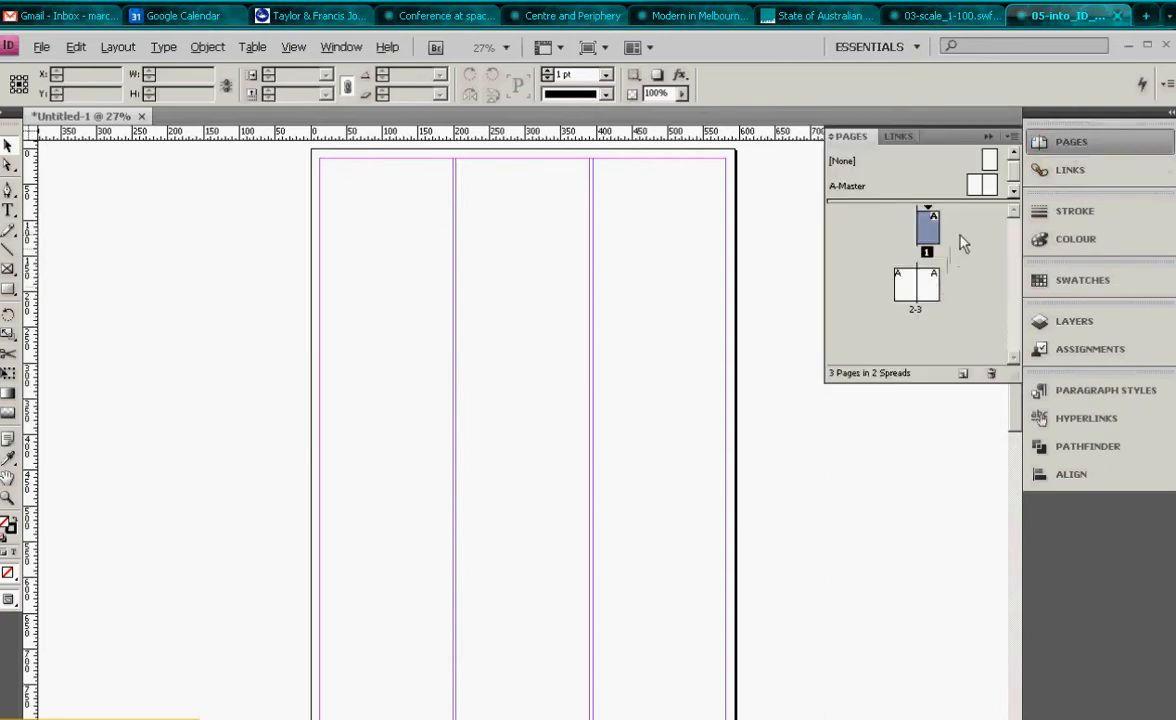
{"action": "right_click", "coordinate": [958, 250]}
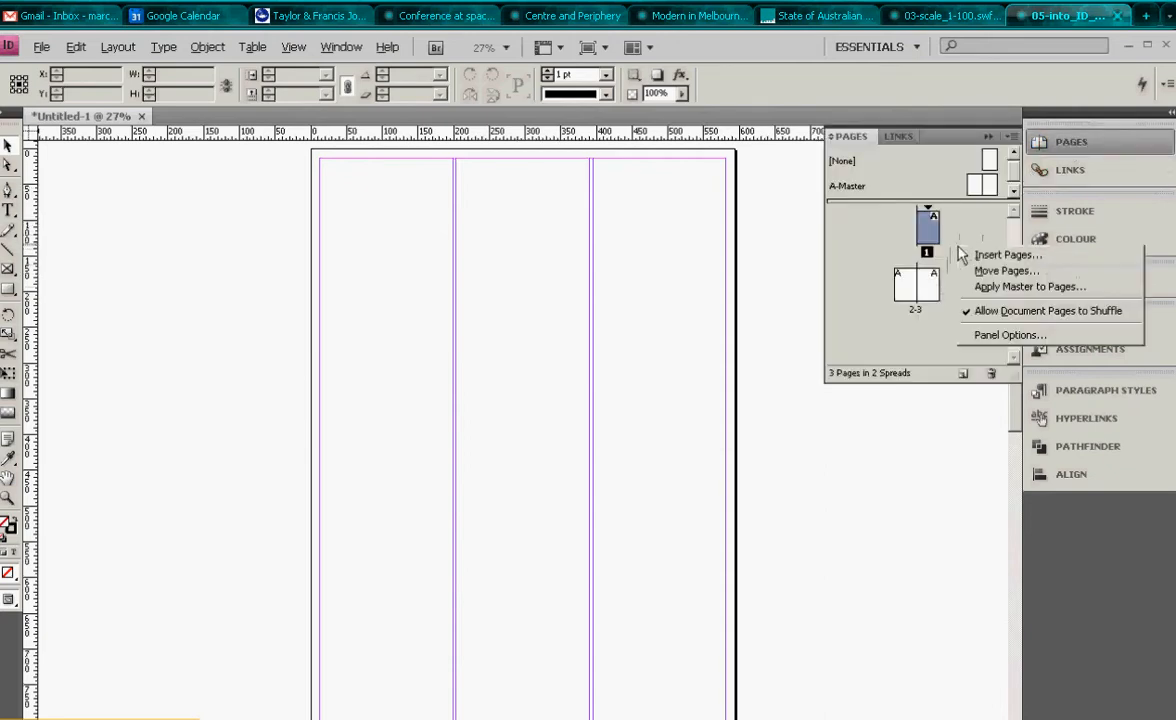
{"action": "left_click", "coordinate": [1009, 316]}
{"action": "mouse_move", "coordinate": [935, 285]}
{"action": "left_mouse_down"}
{"action": "mouse_move", "coordinate": [930, 268]}
{"action": "mouse_move", "coordinate": [930, 342]}
{"action": "mouse_move", "coordinate": [922, 300]}
{"action": "left_mouse_up"}
{"action": "left_click_drag", "start_coordinate": [933, 232], "coordinate": [936, 285]}
{"action": "key", "text": "ctrl+alt+0"}
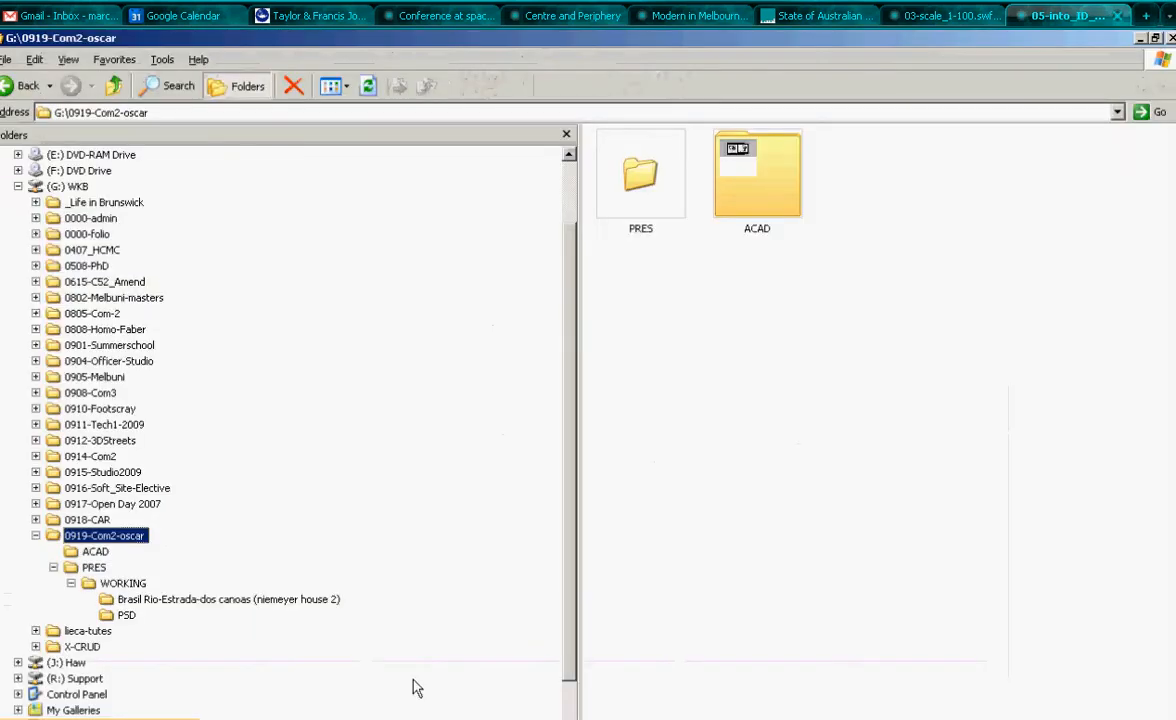
- Create a new folder named Layout inside the PRES folder and open it
{"action": "left_click", "coordinate": [95, 567]}
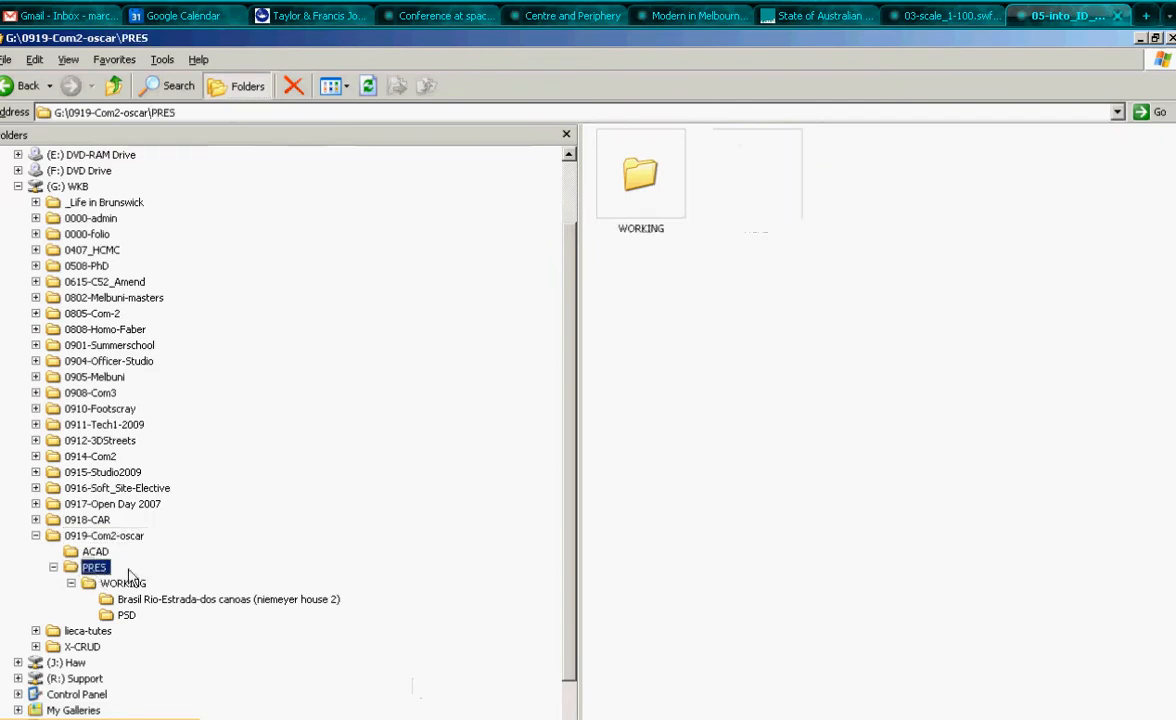
{"action": "right_click", "coordinate": [763, 206]}
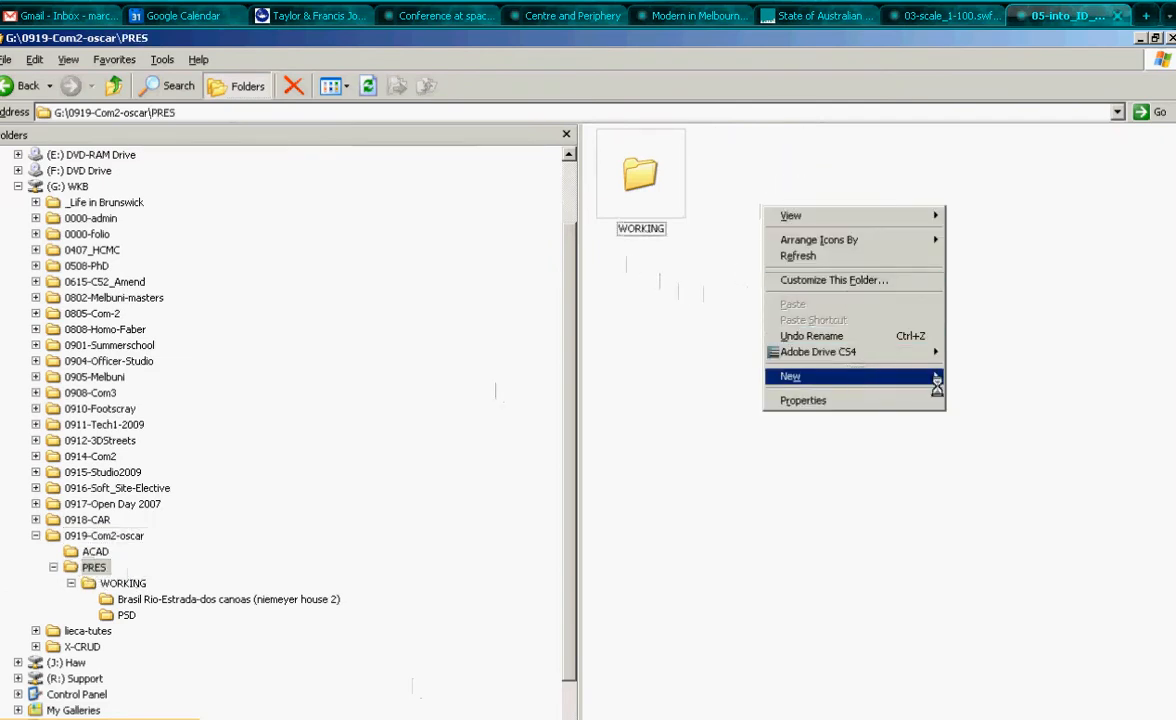
{"action": "mouse_move", "coordinate": [930, 376]}
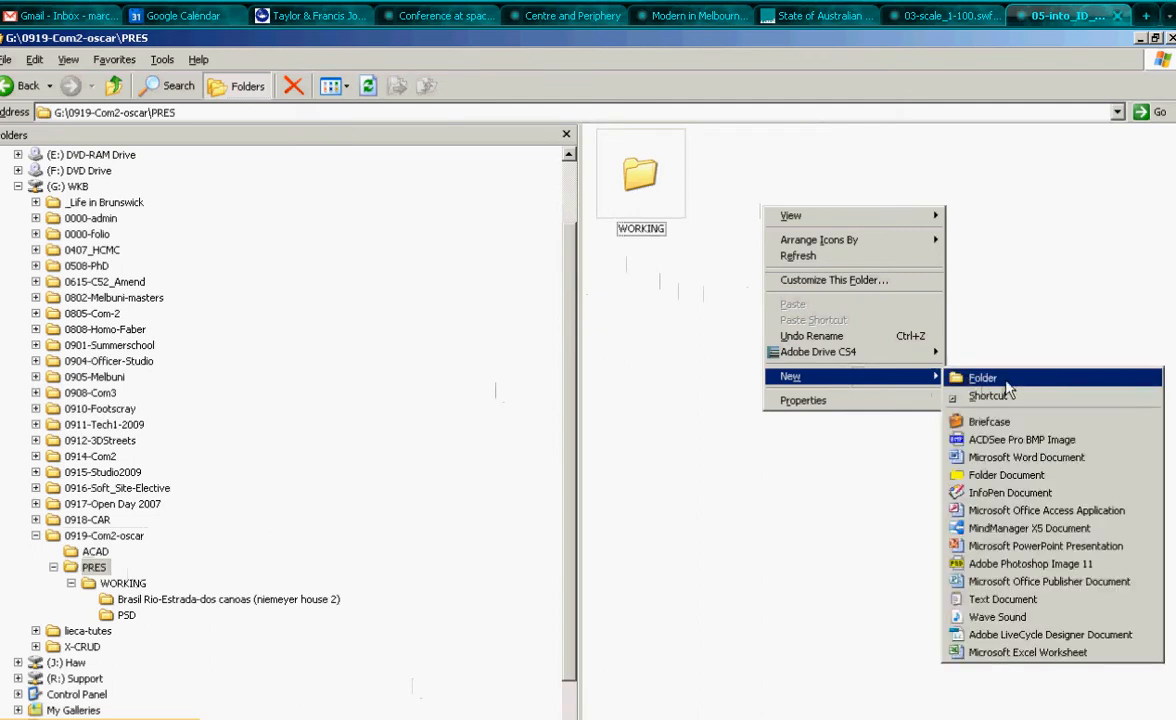
{"action": "left_click", "coordinate": [1008, 388]}
{"action": "type", "text": "La"}
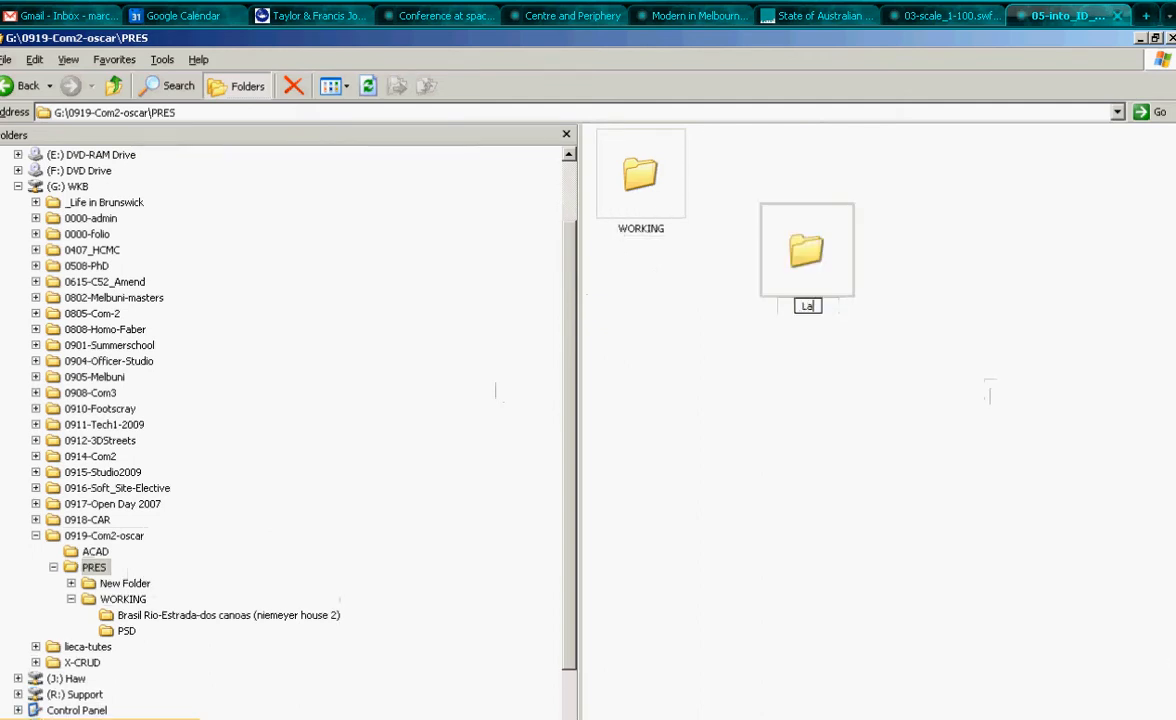
{"action": "type", "text": "yout"}
{"action": "key", "text": "Return"}
{"action": "double_click", "coordinate": [806, 252]}
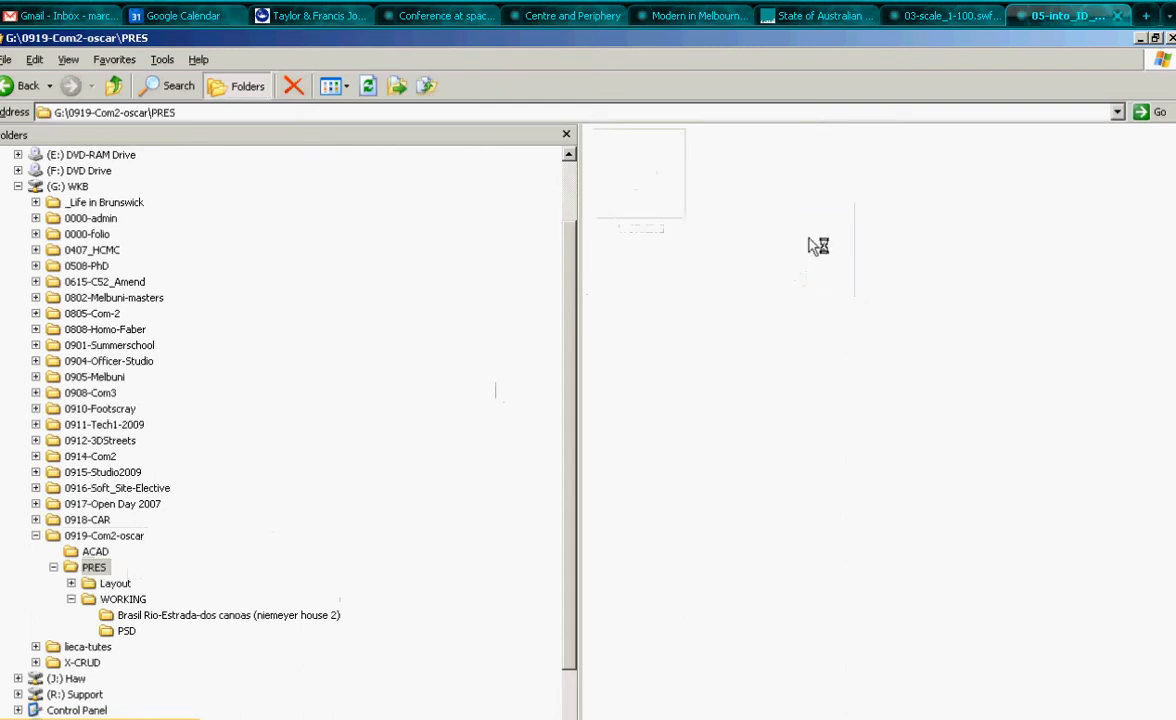
- Create a new folder named links inside the Layout folder
{"action": "right_click", "coordinate": [670, 230]}
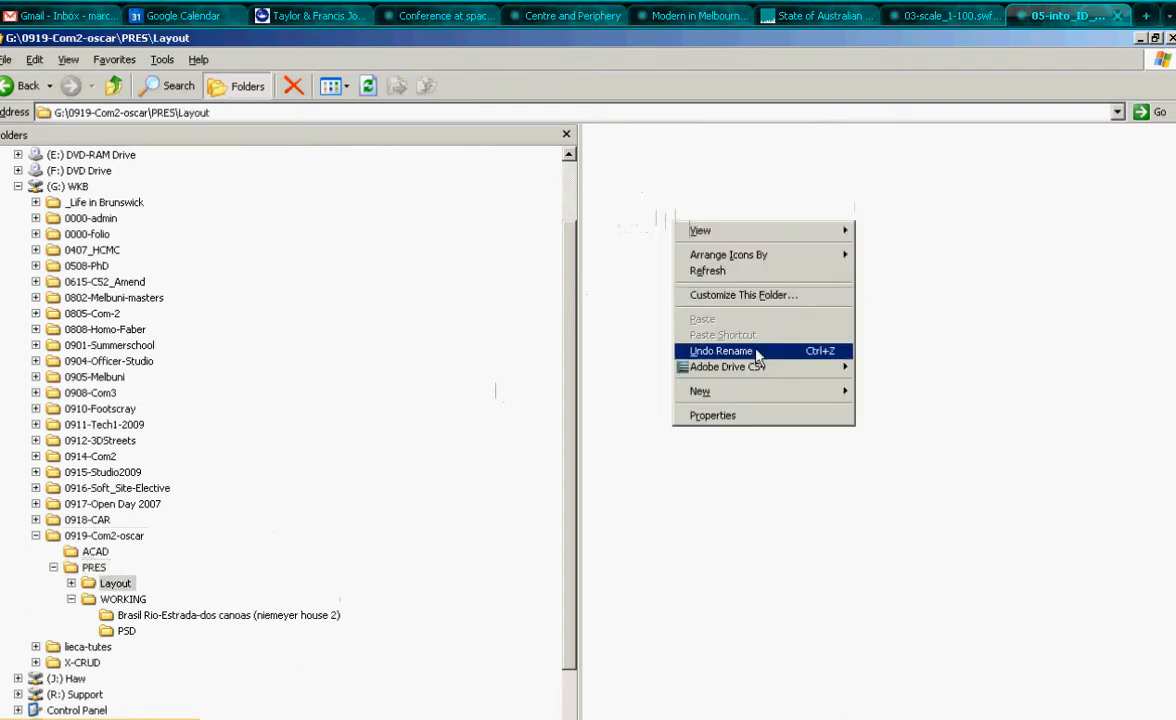
{"action": "mouse_move", "coordinate": [700, 391]}
{"action": "left_click", "coordinate": [890, 388]}
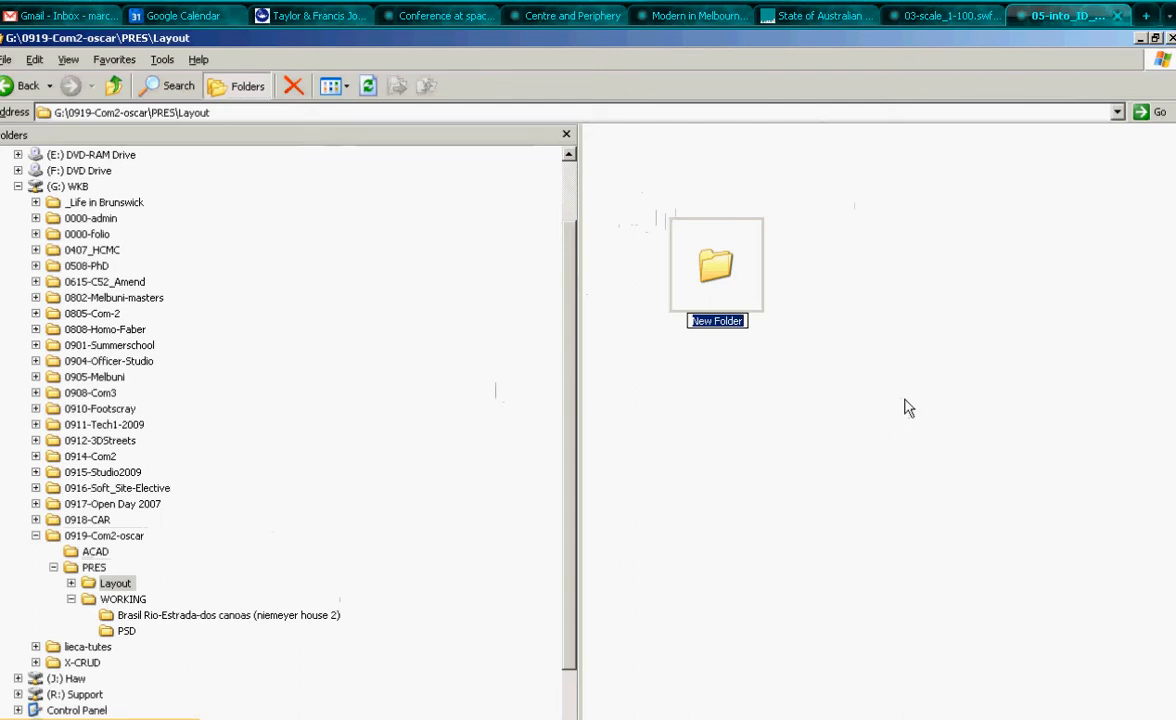
{"action": "type", "text": "links"}
{"action": "key", "text": "Return"}
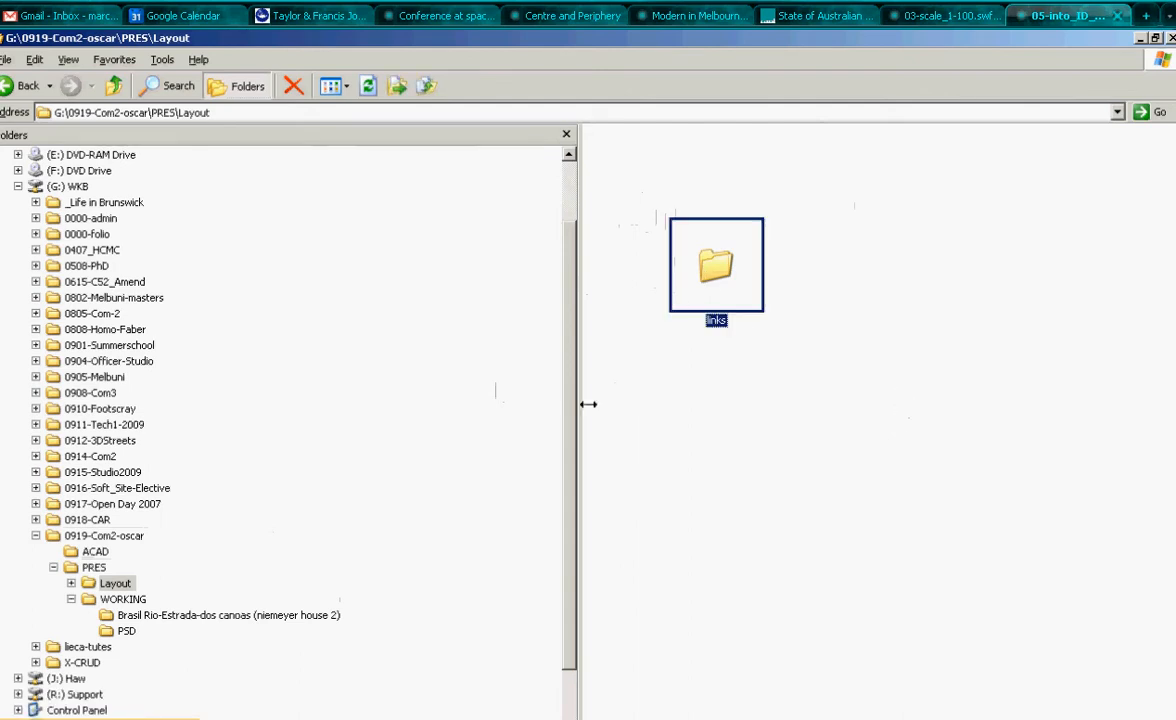
- Switch to Photoshop and flatten the PLANS.psd image
{"action": "scroll", "coordinate": [505, 420], "scroll_direction": "down", "scroll_amount": 2}
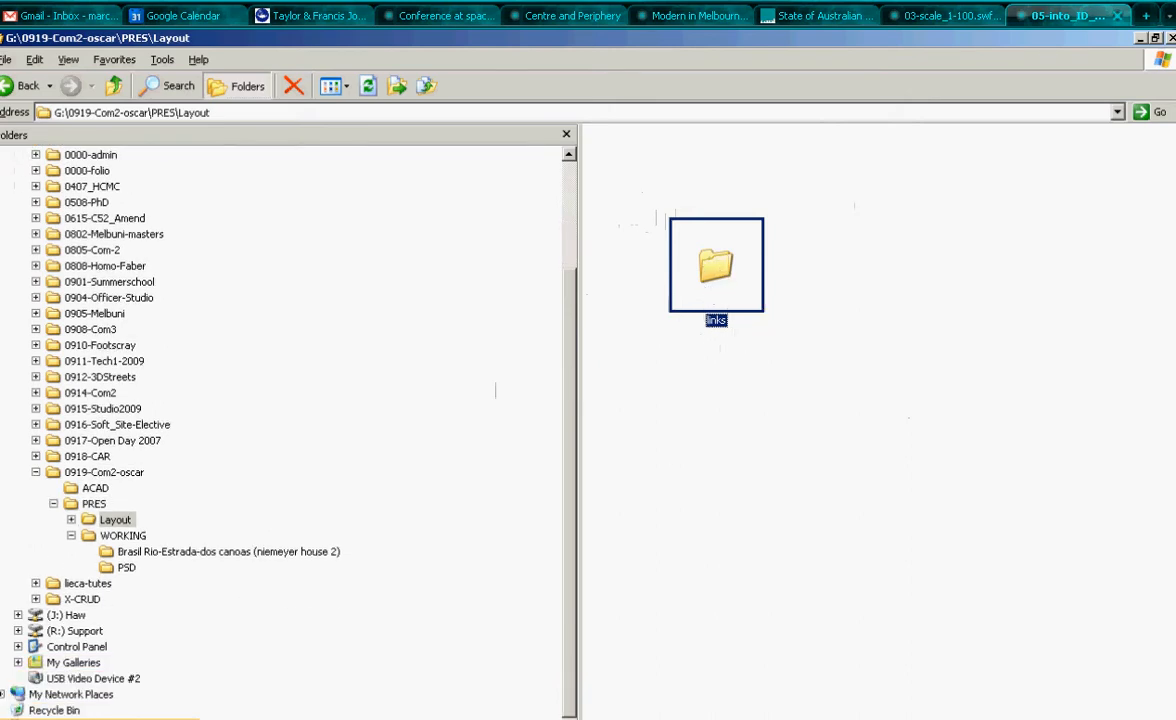
{"action": "key", "text": "alt+Tab"}
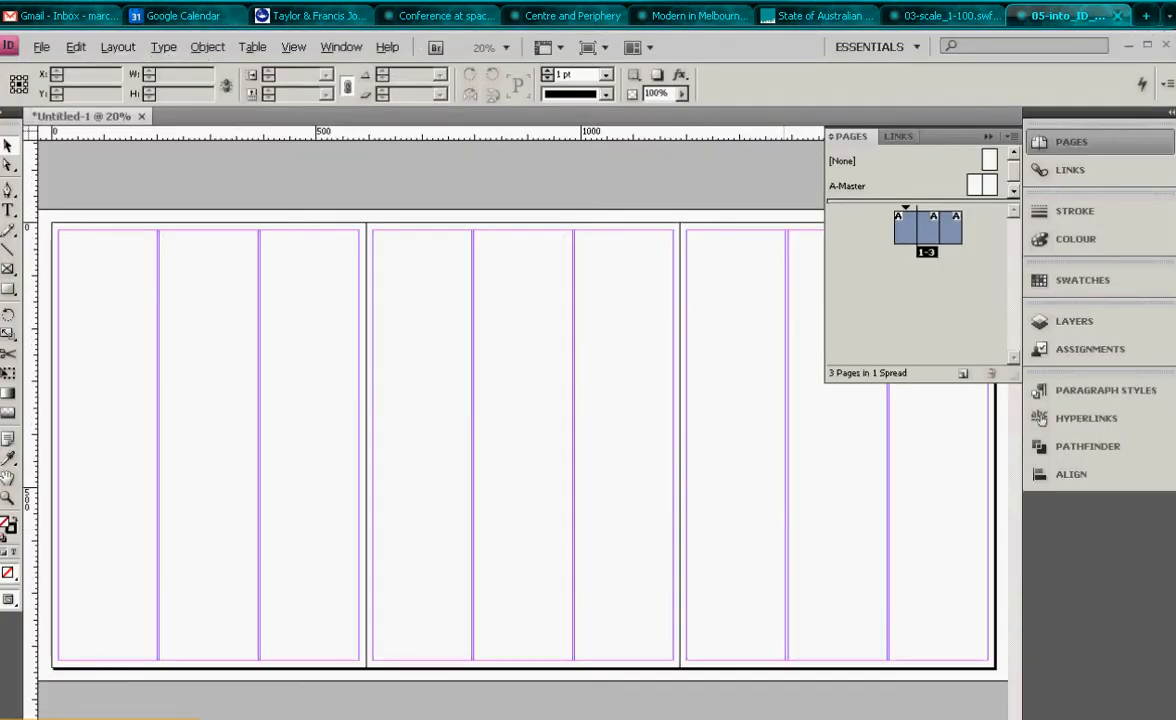
{"action": "key", "text": "alt+Tab"}
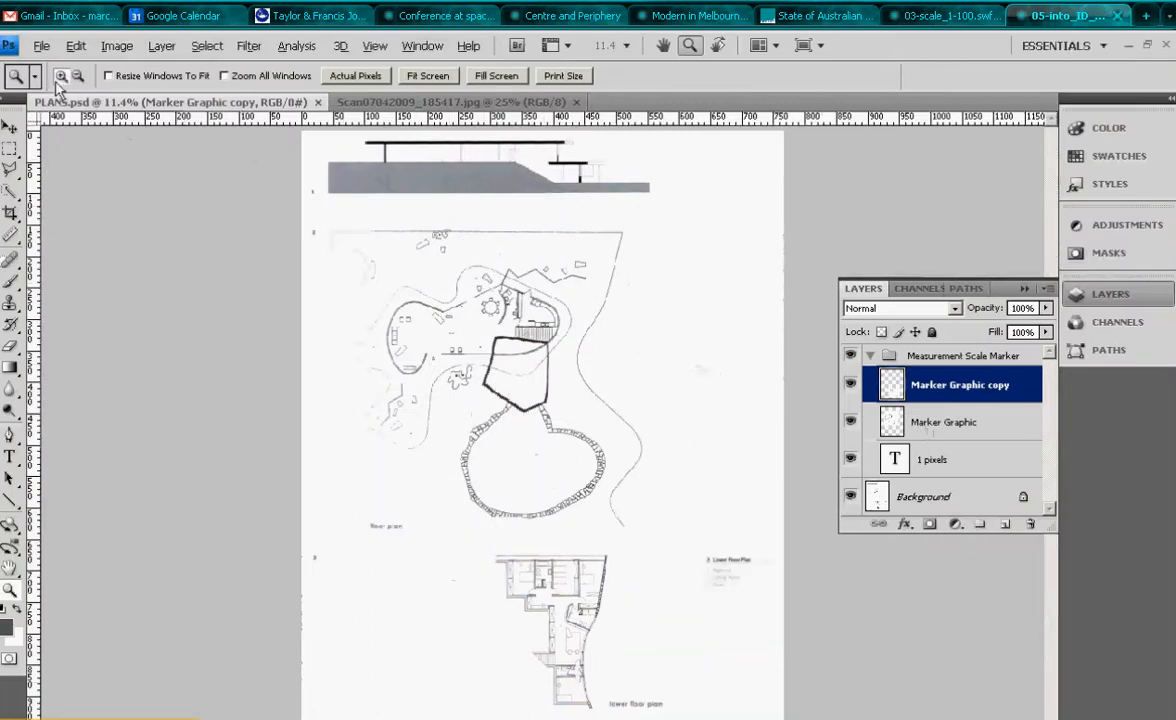
{"action": "left_click", "coordinate": [161, 46]}
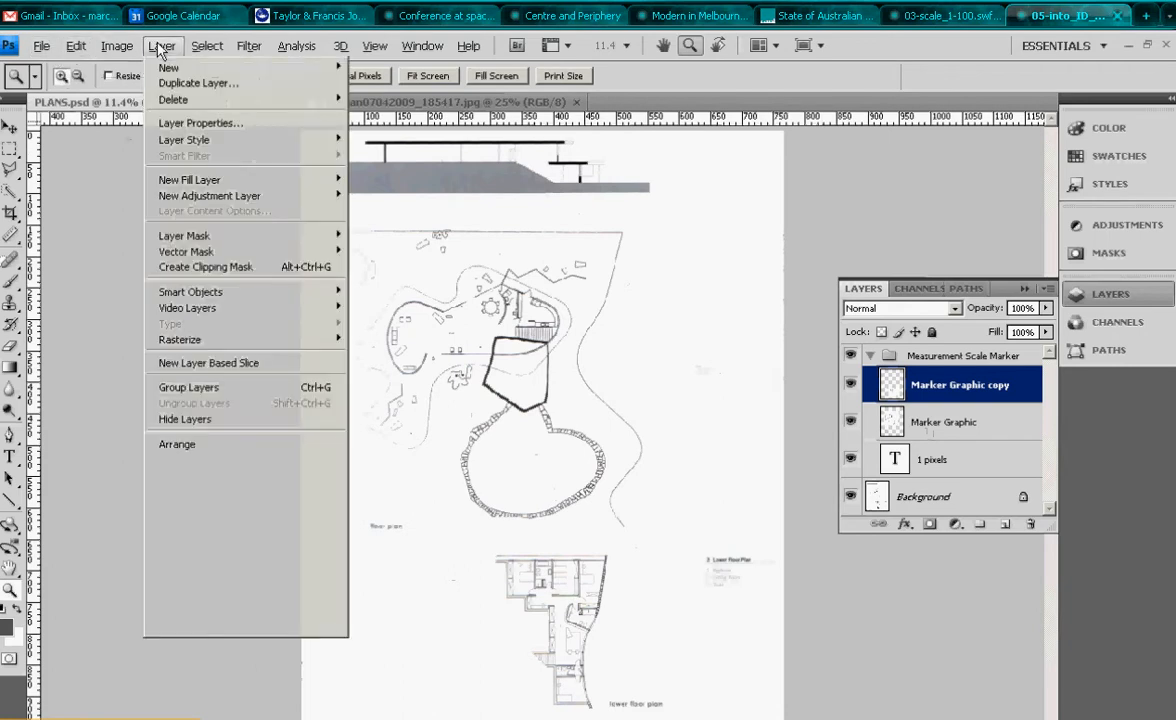
{"action": "left_click", "coordinate": [215, 604]}
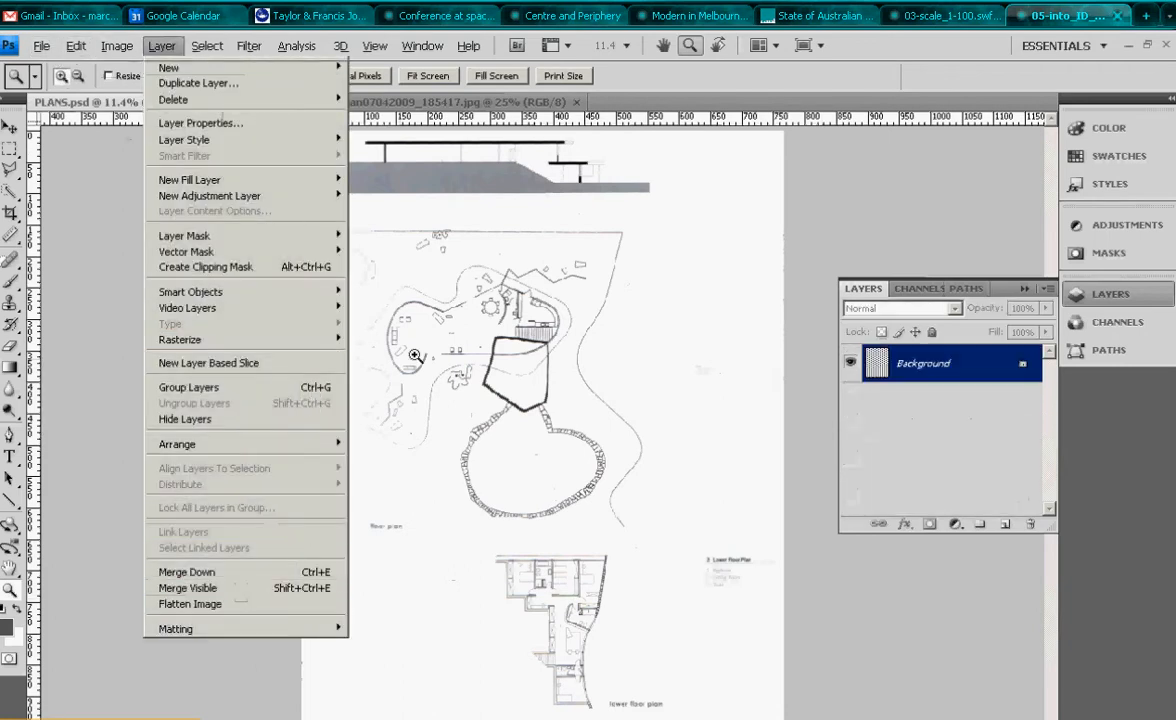
- Open Save As, navigate to the links folder inside Layout, and set the format to JPEG
{"action": "left_click", "coordinate": [44, 47]}
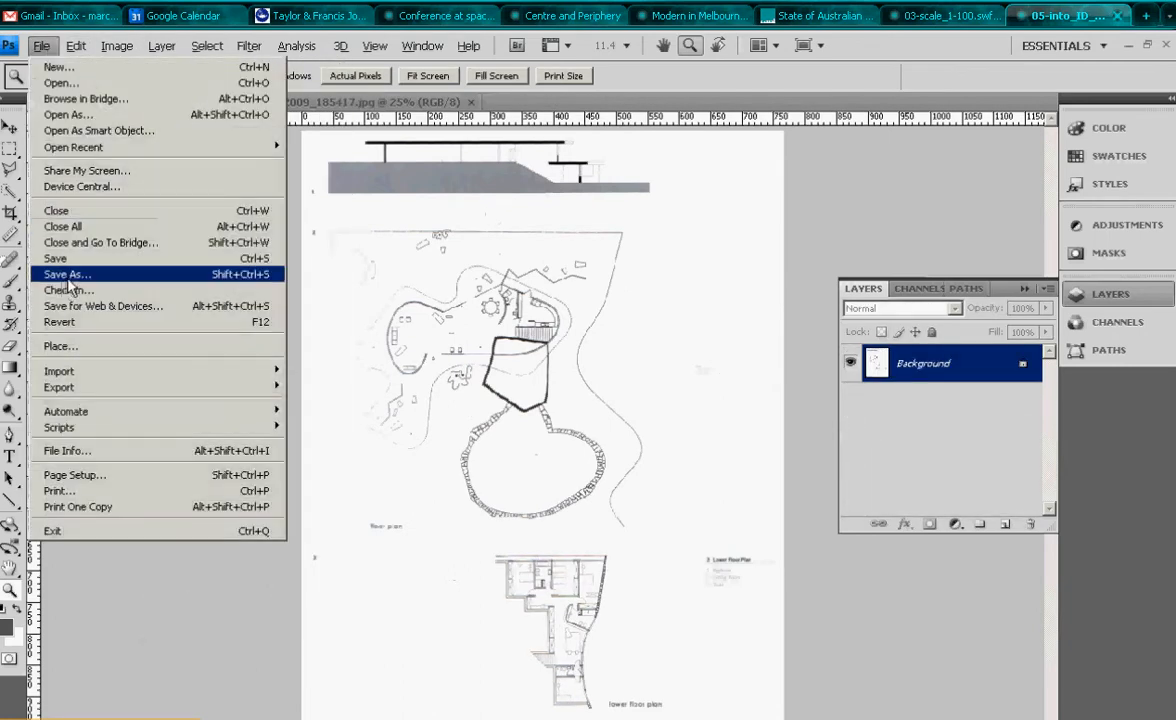
{"action": "left_click", "coordinate": [68, 276]}
{"action": "left_click", "coordinate": [695, 127]}
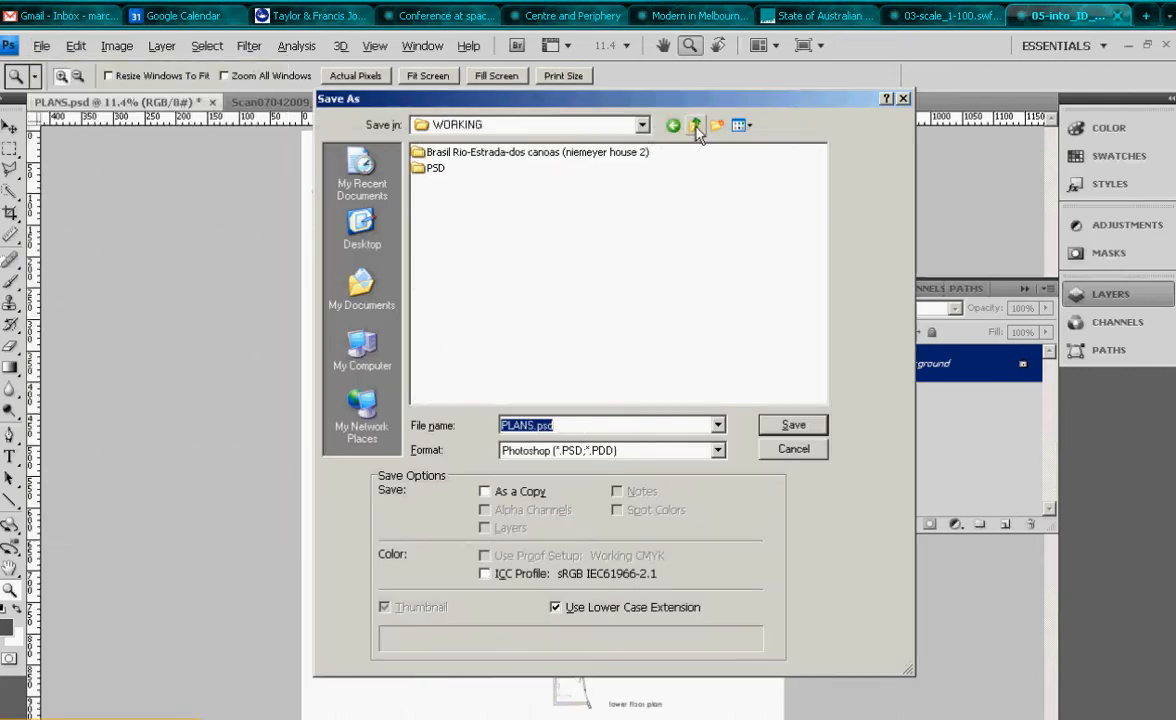
{"action": "left_click", "coordinate": [696, 127]}
{"action": "left_click", "coordinate": [443, 155]}
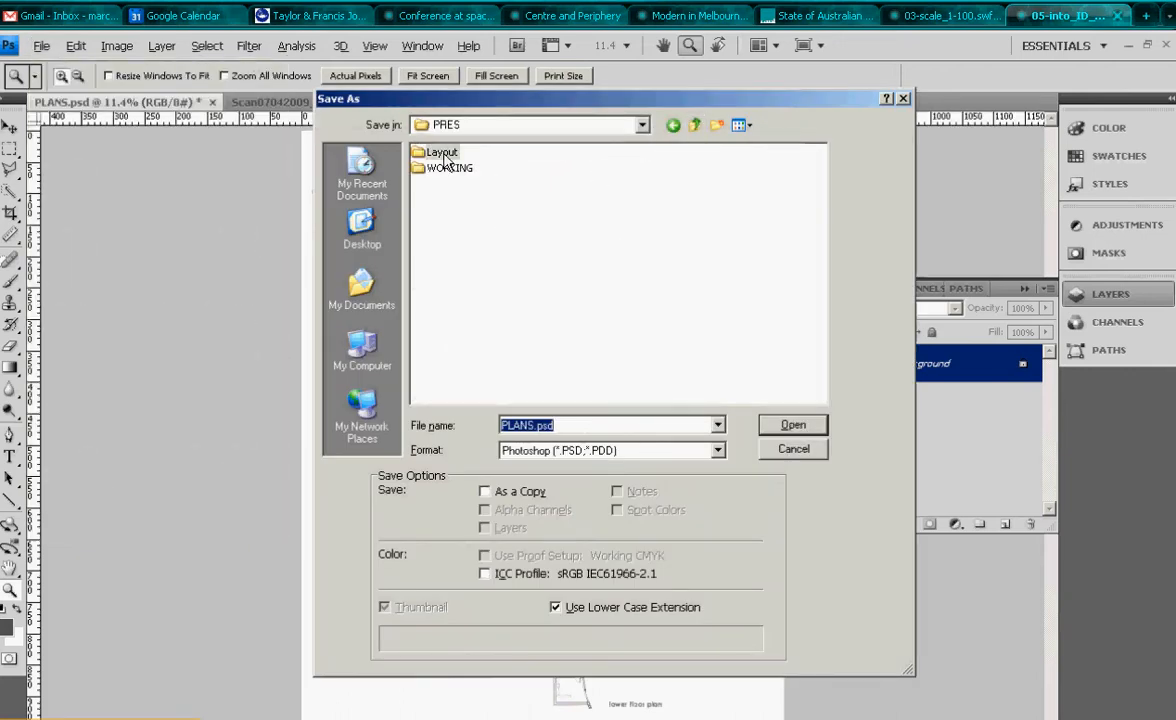
{"action": "double_click", "coordinate": [443, 157]}
{"action": "double_click", "coordinate": [436, 151]}
{"action": "left_click", "coordinate": [590, 451]}
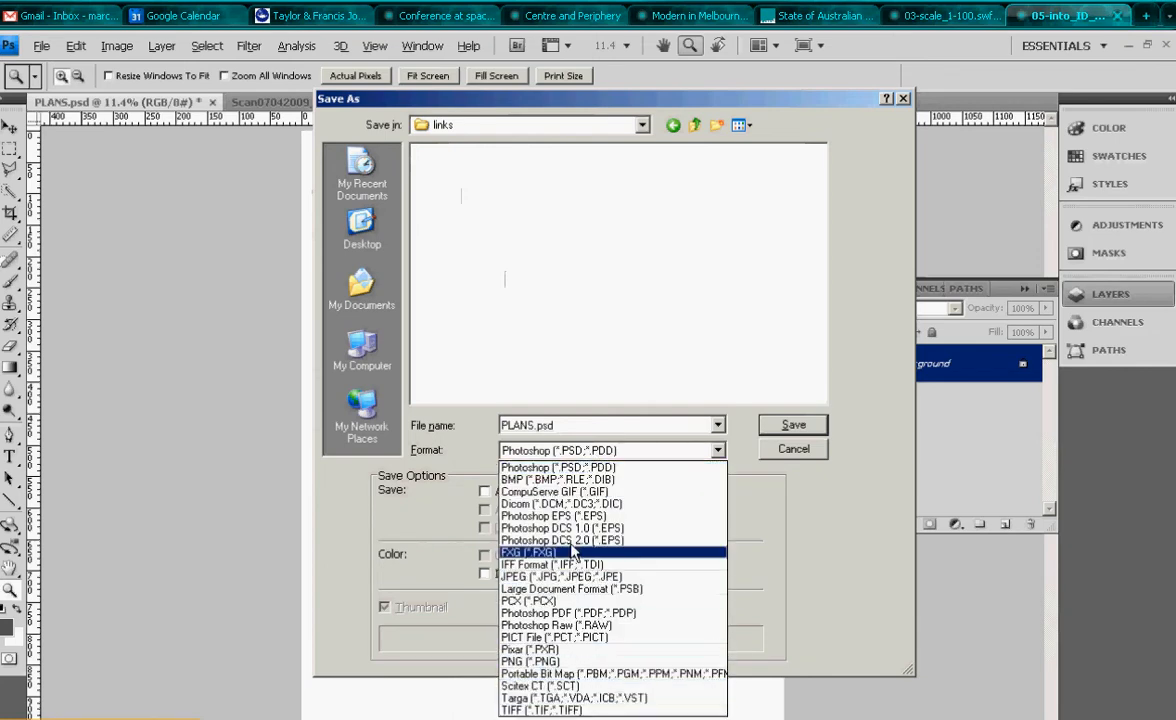
{"action": "left_click", "coordinate": [555, 601]}
{"action": "left_click", "coordinate": [596, 456]}
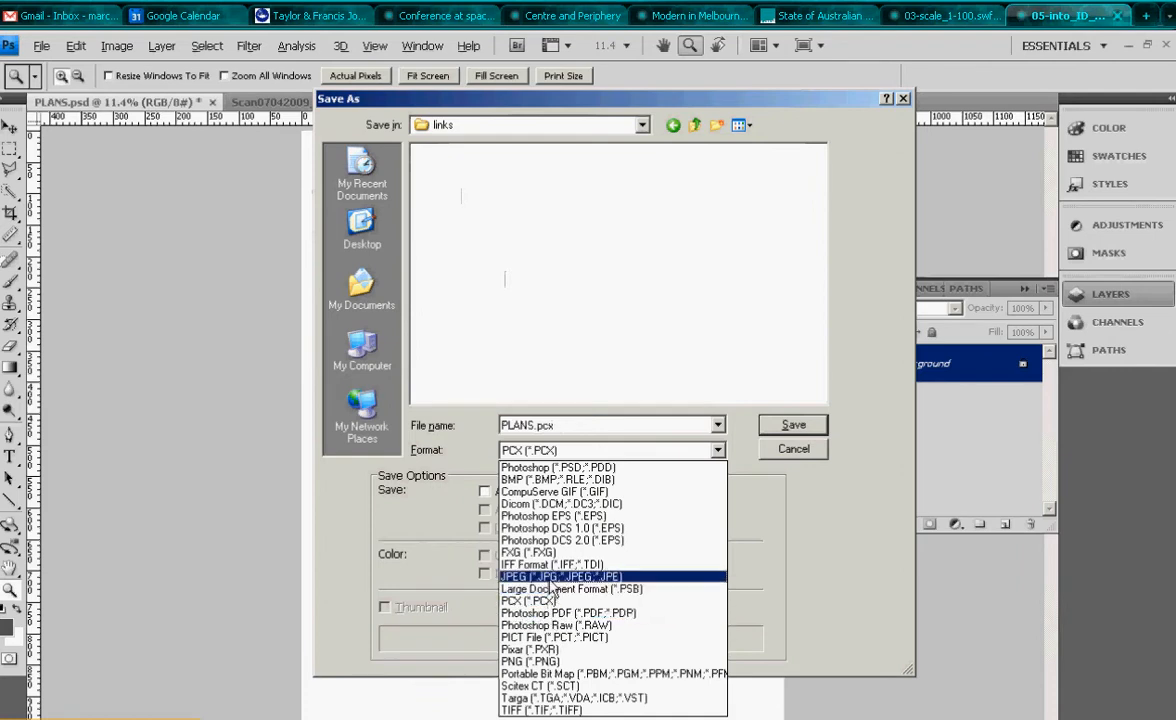
{"action": "left_click", "coordinate": [550, 577]}
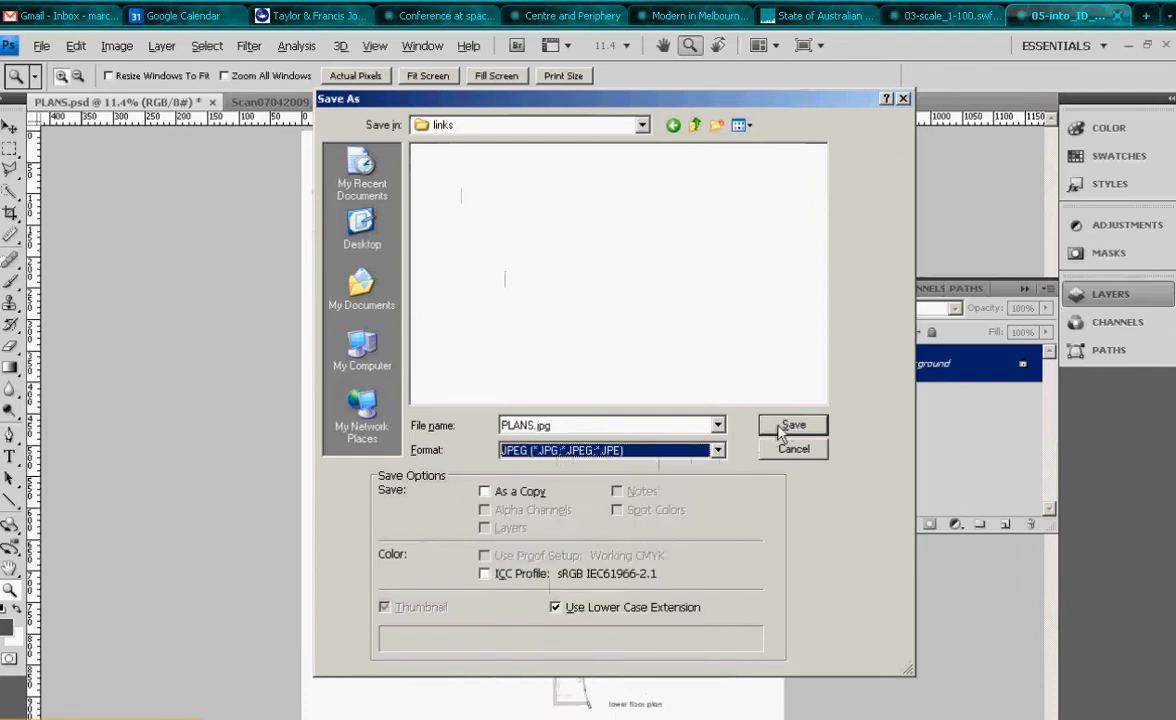
- Name the file PLANS-1-100.jpg and save it with JPEG quality 12 (Maximum)
{"action": "left_click_drag", "start_coordinate": [785, 428], "coordinate": [648, 408]}
{"action": "left_click", "coordinate": [530, 424]}
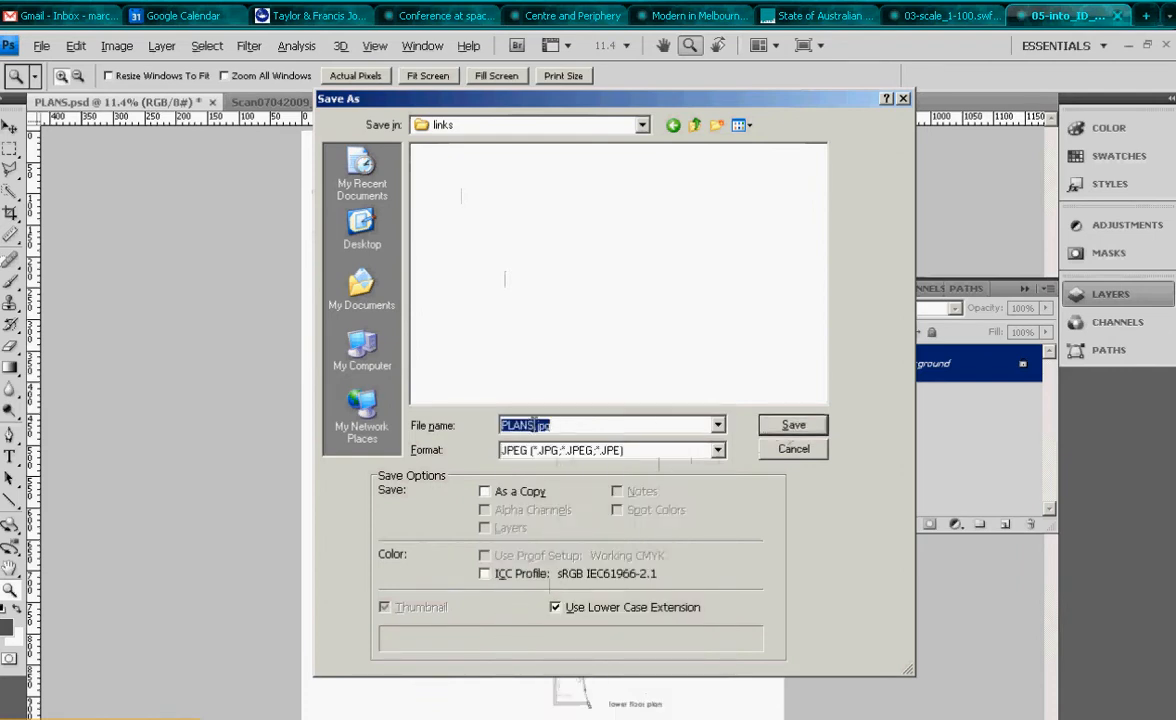
{"action": "left_click", "coordinate": [537, 424]}
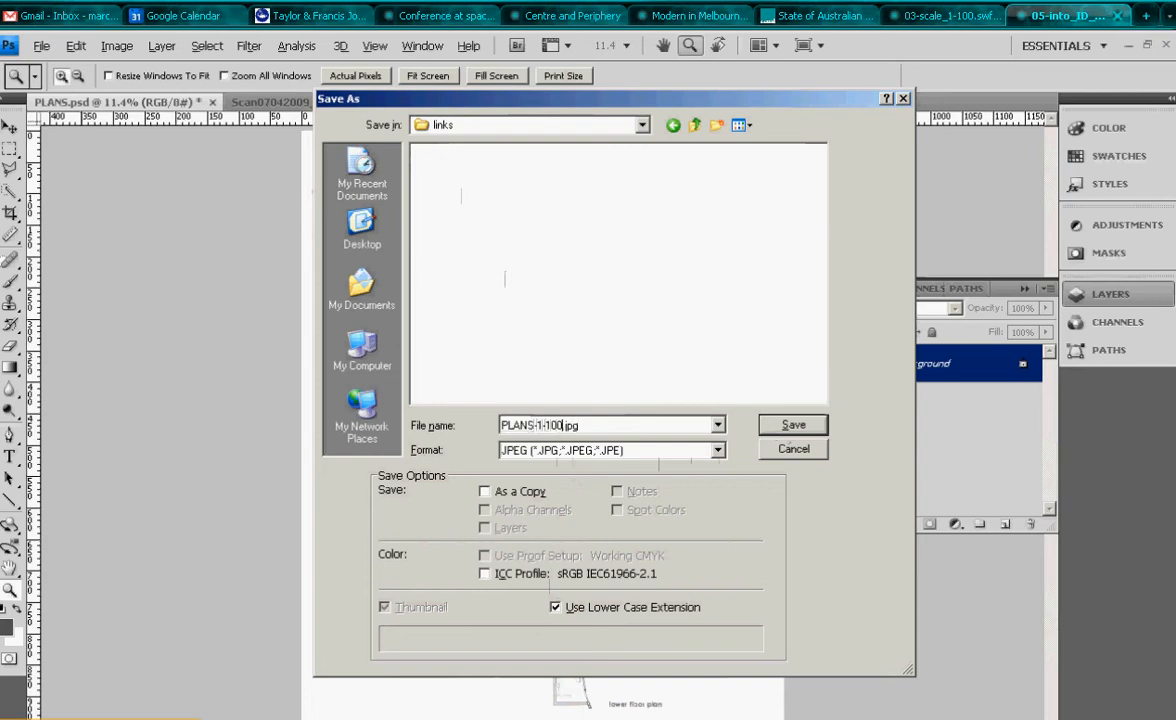
{"action": "left_click", "coordinate": [785, 425]}
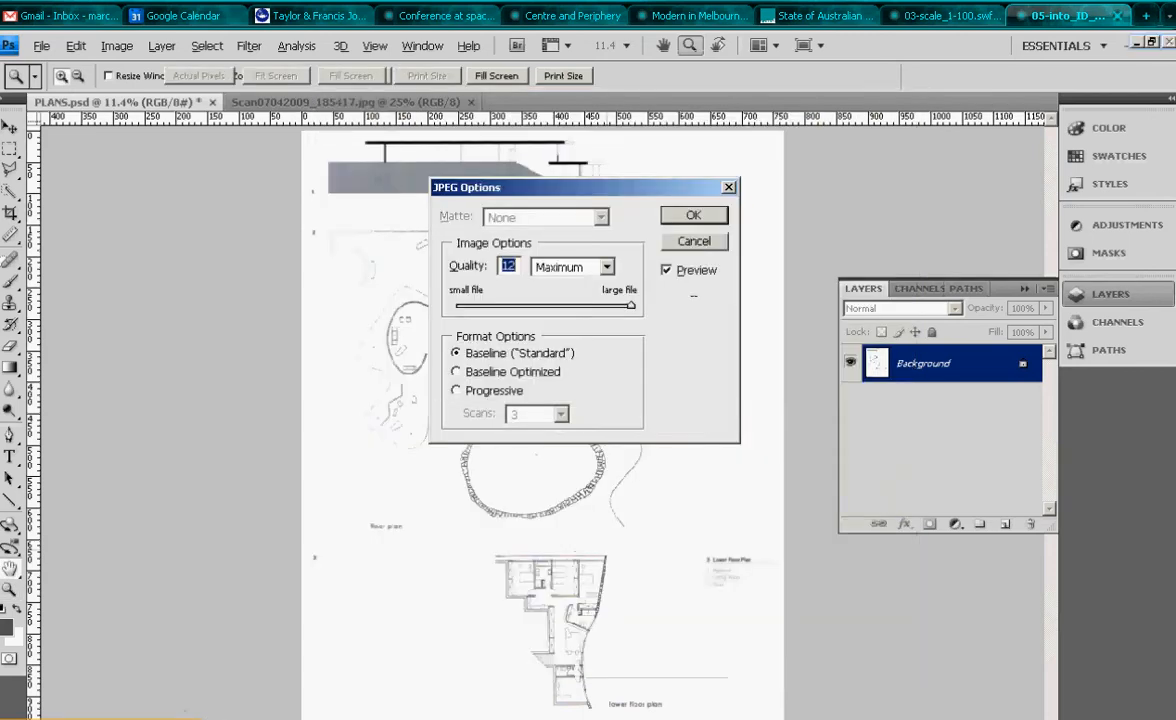
{"action": "key", "text": "Return"}
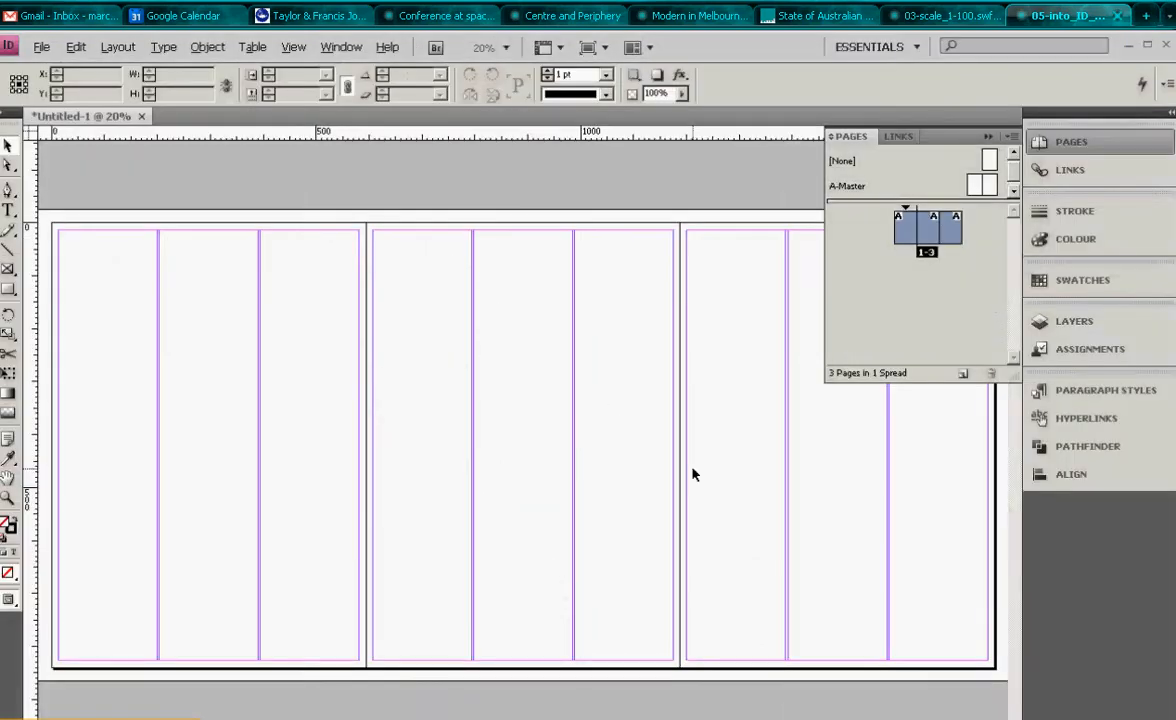
- Place PLANS-1-100.jpg from the links folder inside Layout onto the middle page of the spread
{"action": "left_click", "coordinate": [41, 47]}
{"action": "left_click", "coordinate": [62, 267]}
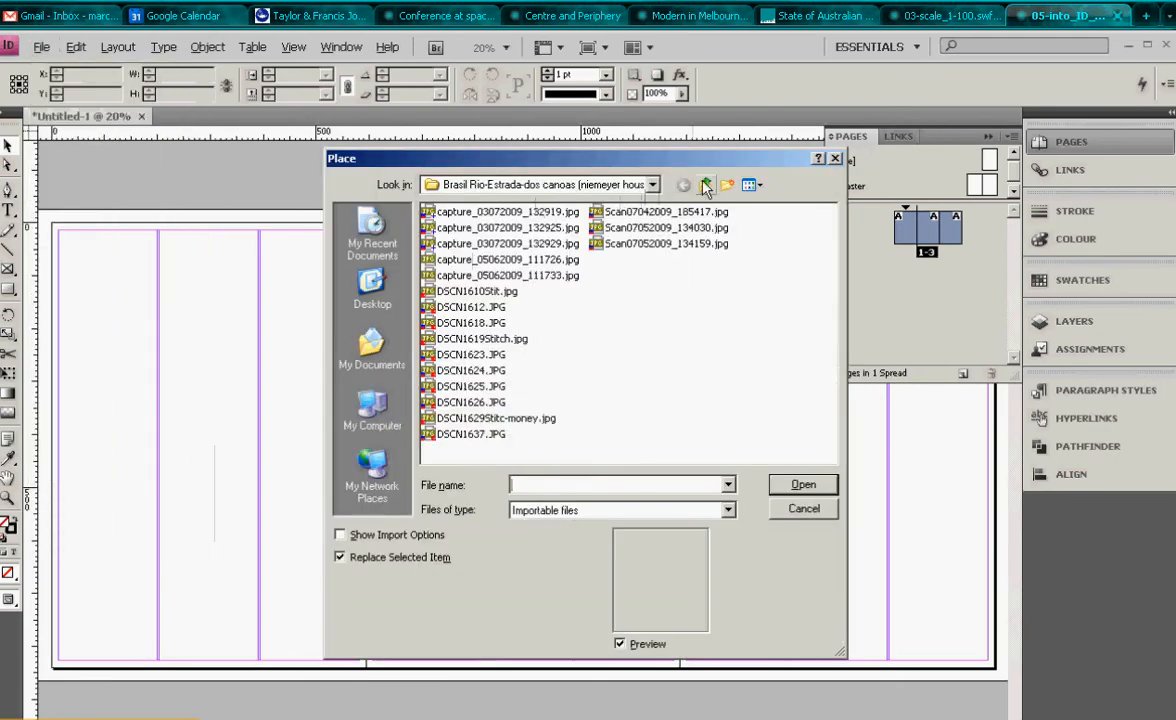
{"action": "left_click", "coordinate": [705, 185]}
{"action": "left_click", "coordinate": [705, 185]}
{"action": "double_click", "coordinate": [445, 211]}
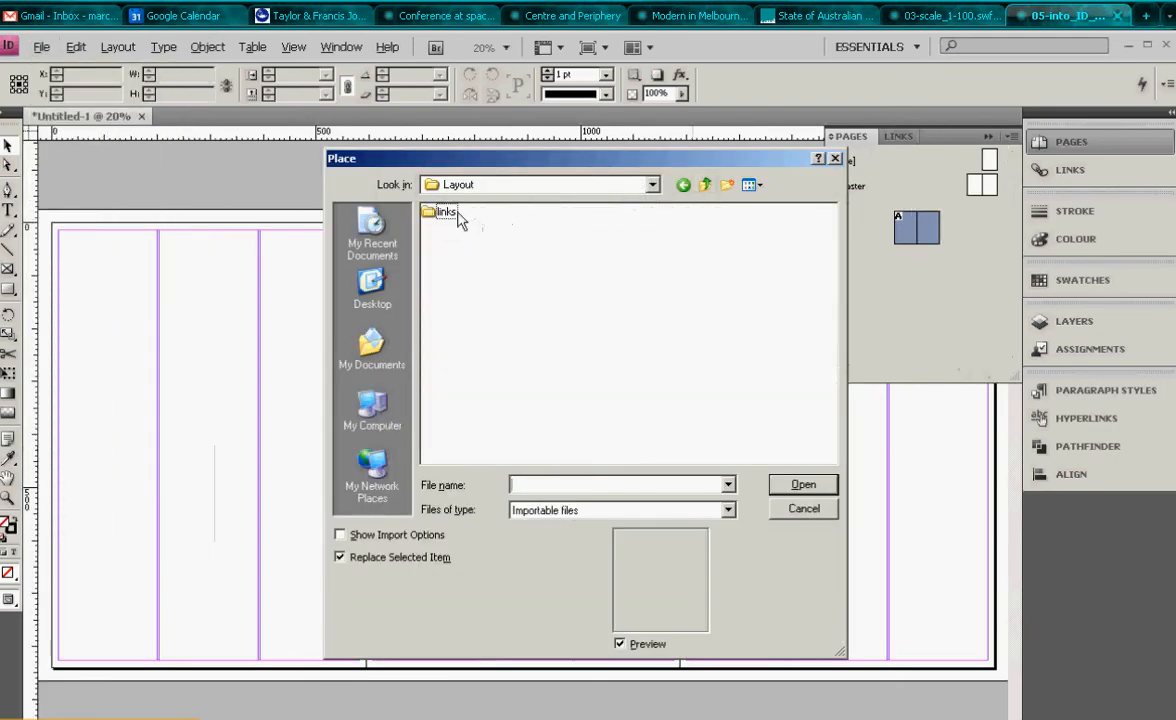
{"action": "double_click", "coordinate": [458, 215]}
{"action": "left_click", "coordinate": [462, 214]}
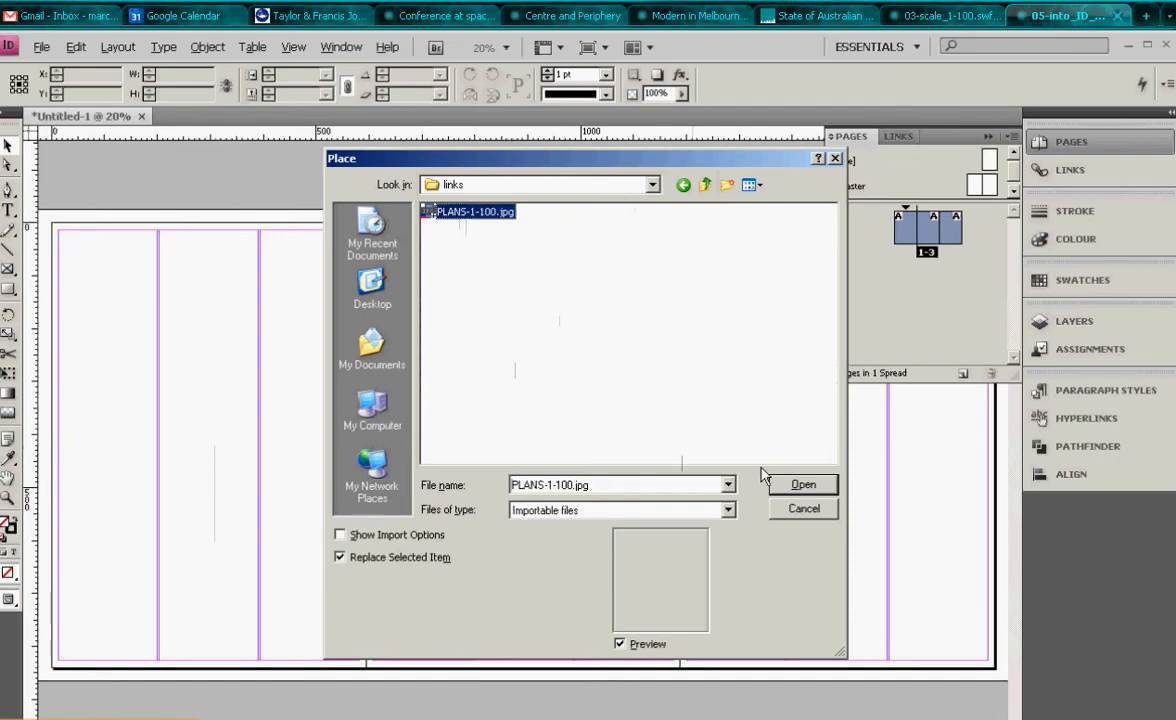
{"action": "left_click", "coordinate": [796, 486]}
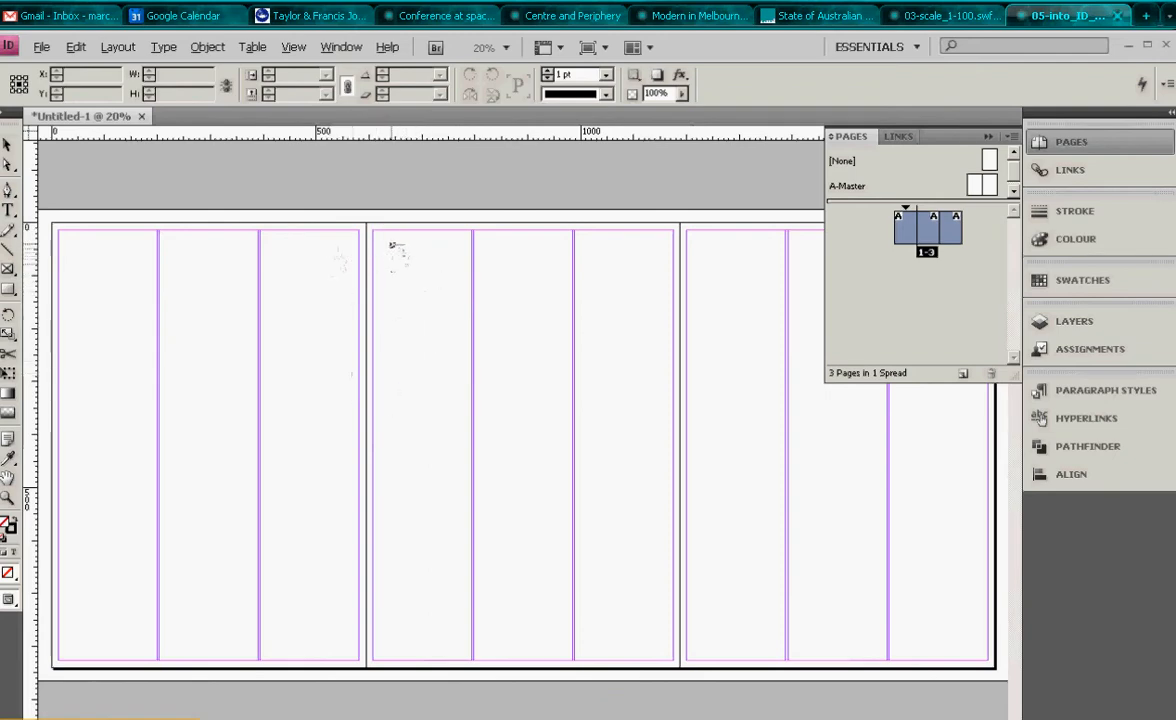
{"action": "left_click", "coordinate": [390, 244]}
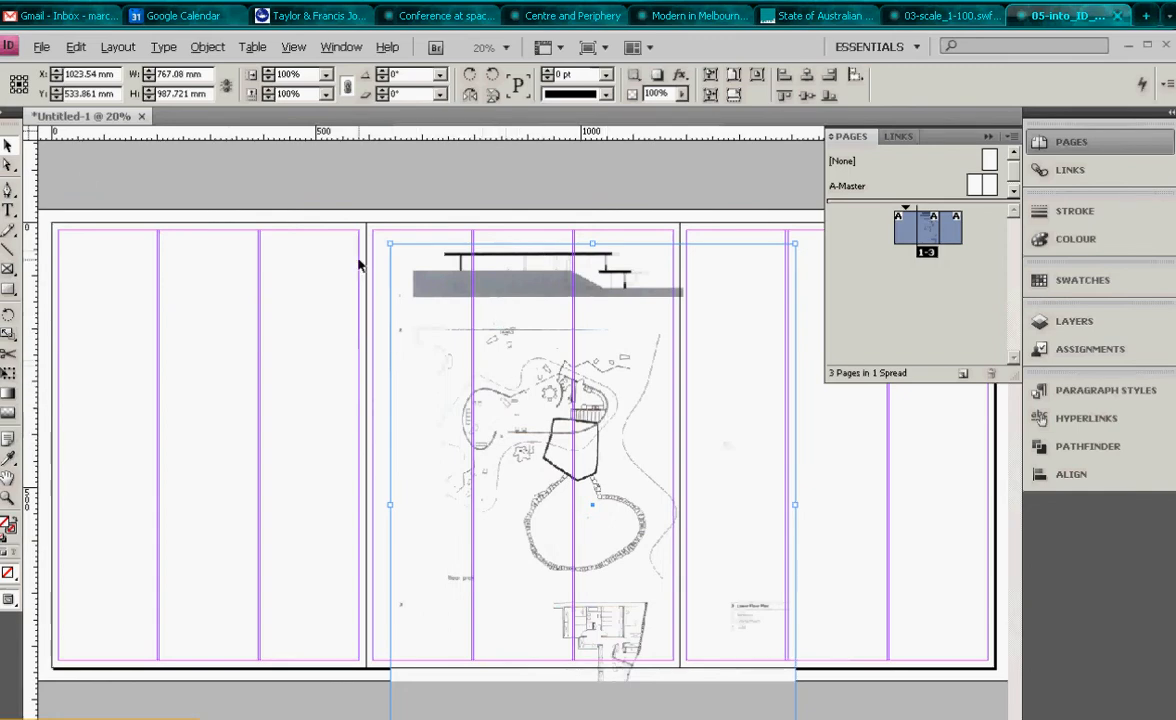
{"action": "left_click", "coordinate": [44, 48]}
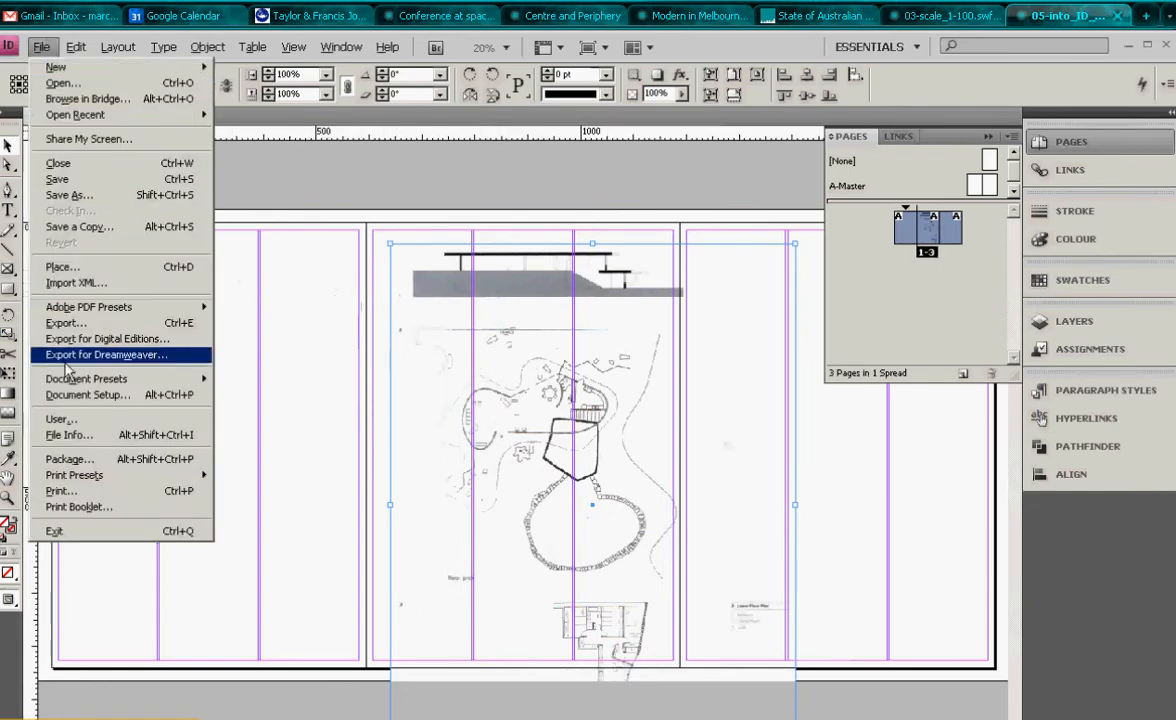
{"action": "left_click", "coordinate": [98, 272]}
{"action": "left_click", "coordinate": [460, 212]}
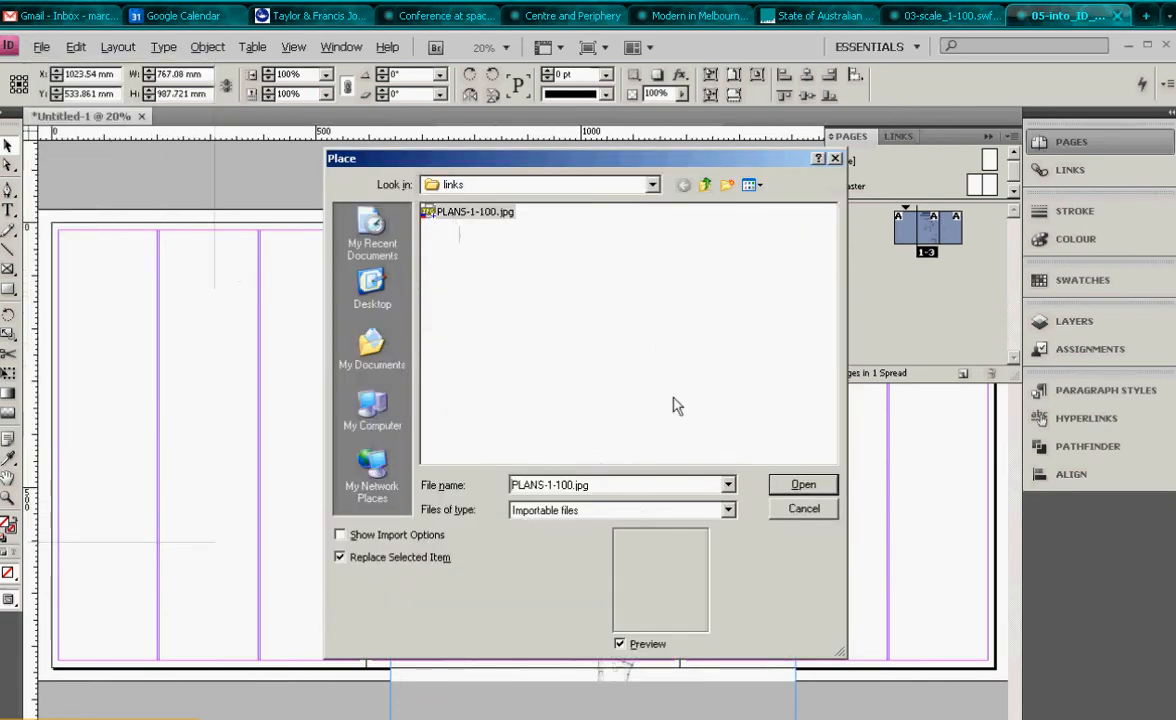
{"action": "left_click", "coordinate": [800, 486]}
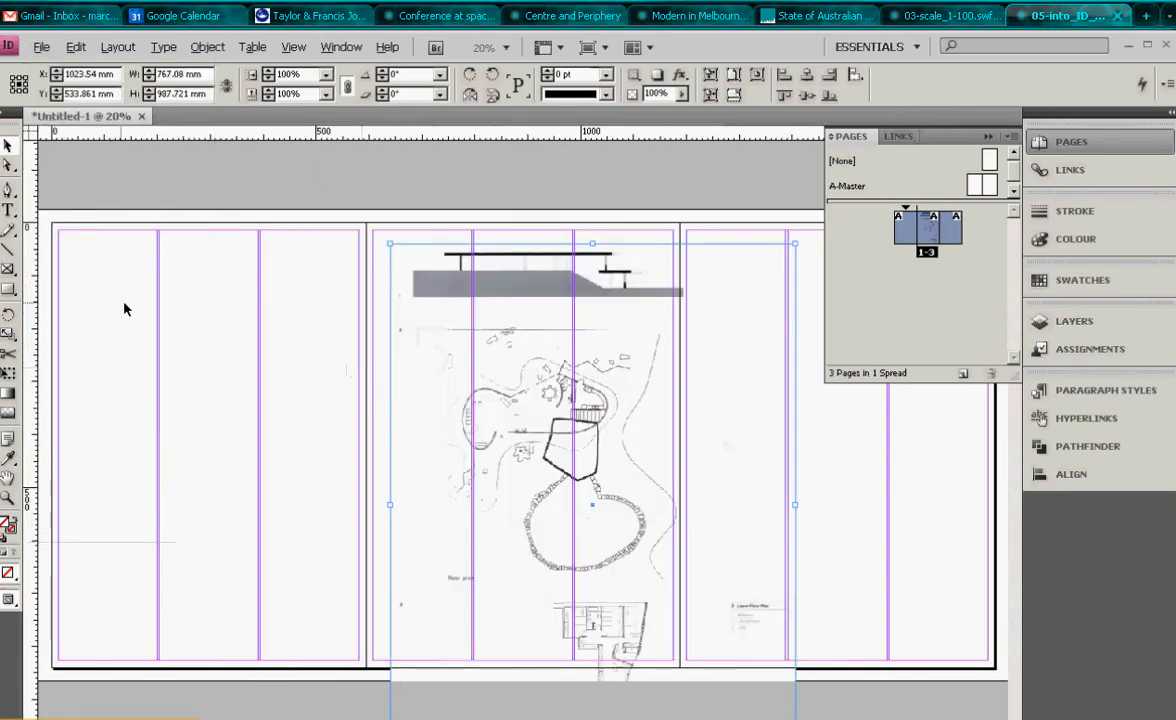
{"action": "left_click", "coordinate": [323, 318]}
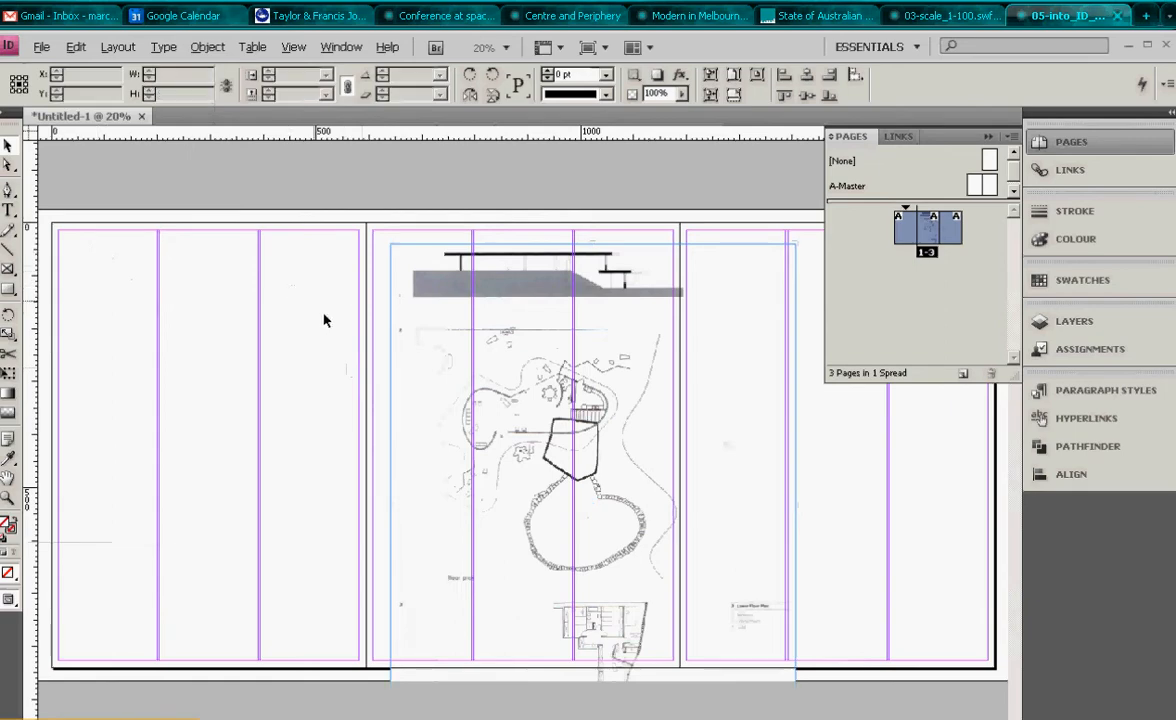
{"action": "left_click", "coordinate": [41, 47]}
{"action": "left_click", "coordinate": [65, 267]}
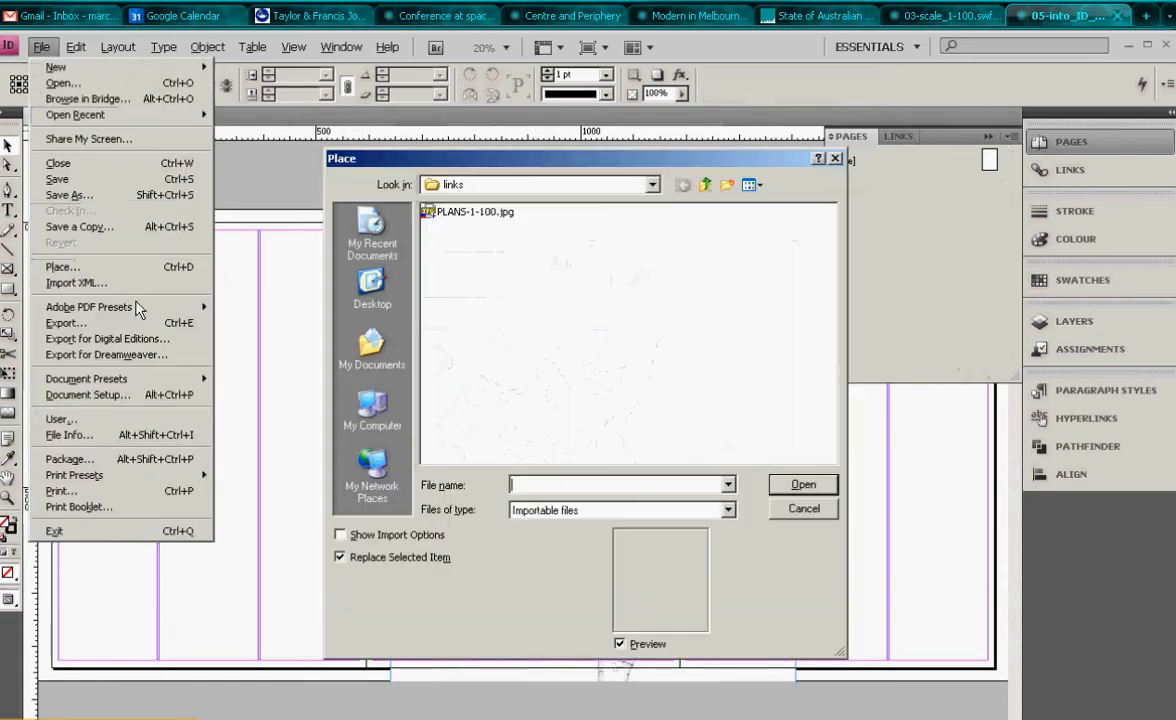
{"action": "left_click", "coordinate": [470, 211]}
{"action": "left_click", "coordinate": [800, 484]}
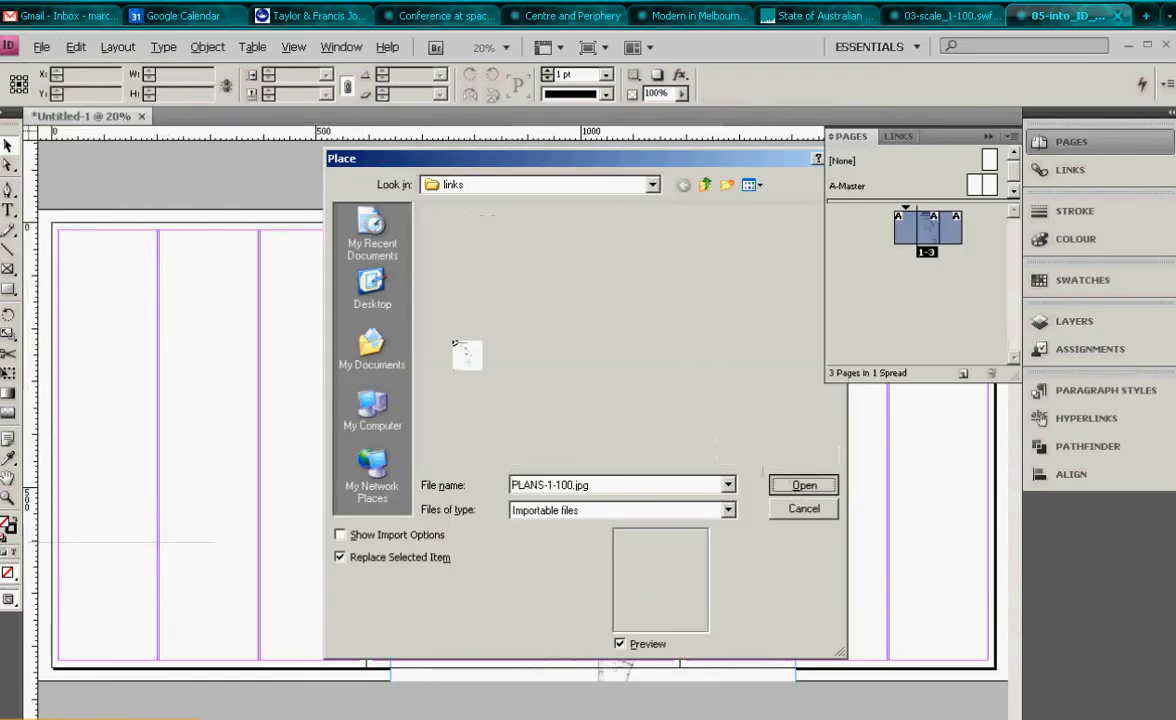
{"action": "left_click_drag", "start_coordinate": [91, 243], "coordinate": [302, 423]}
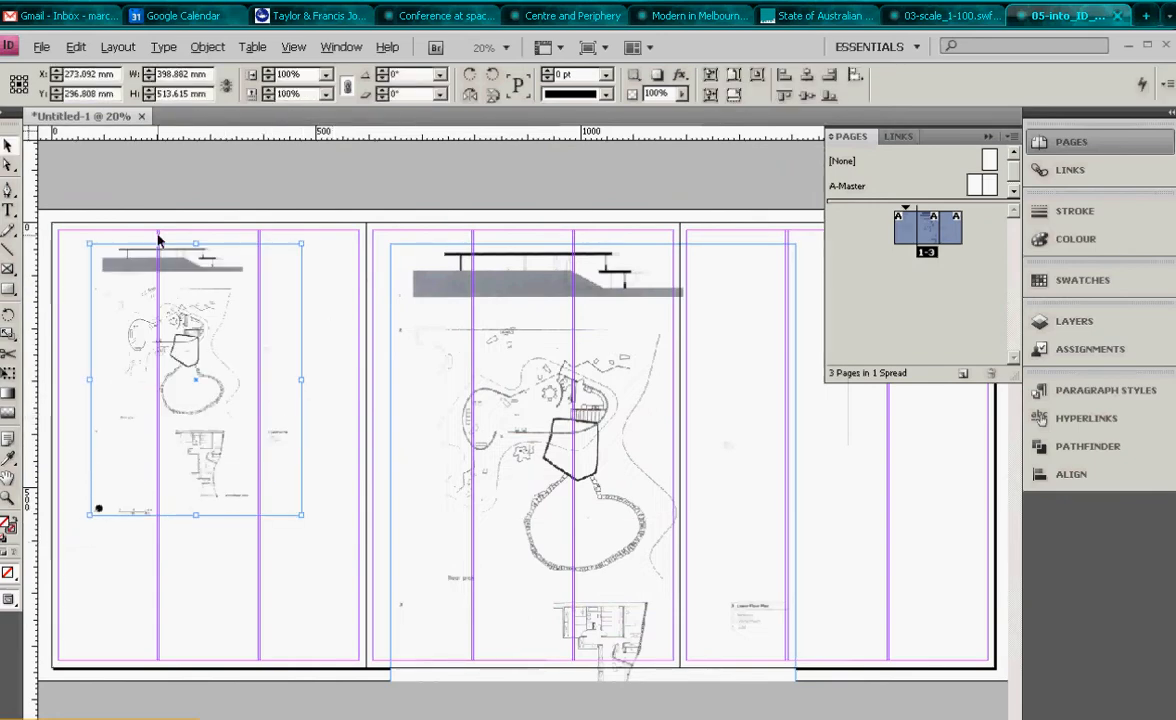
{"action": "key", "text": "Delete"}
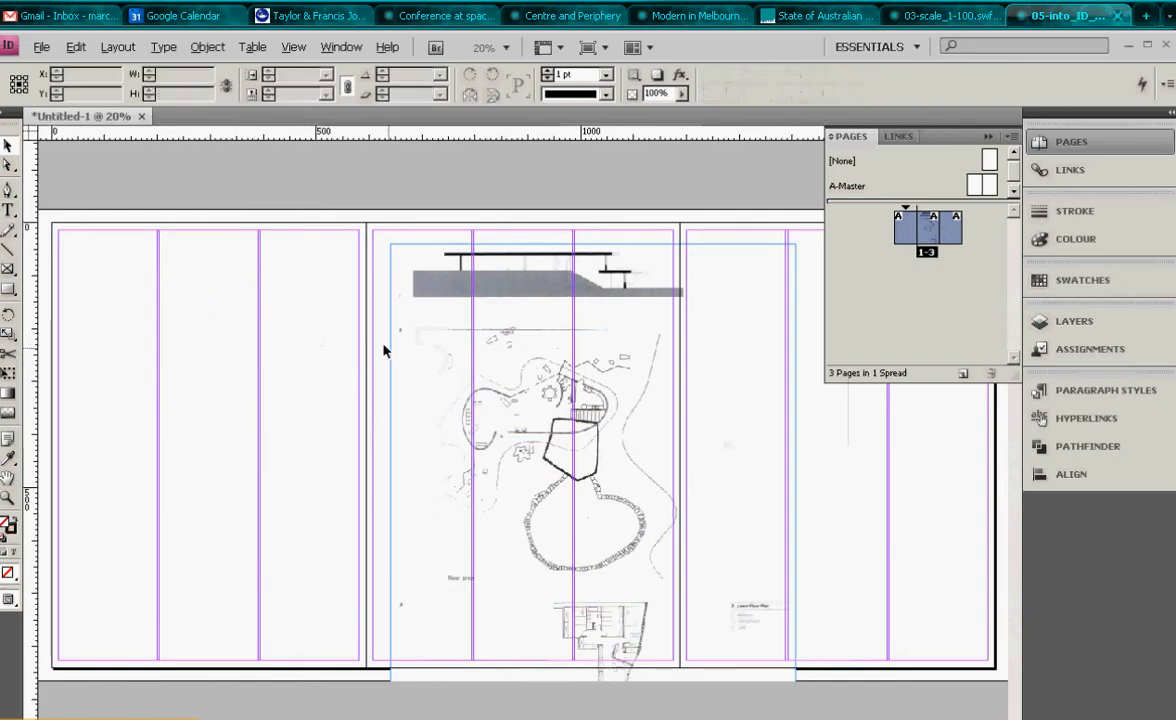
- Move the placed plan image across onto the first page of the spread
{"action": "left_click", "coordinate": [601, 270]}
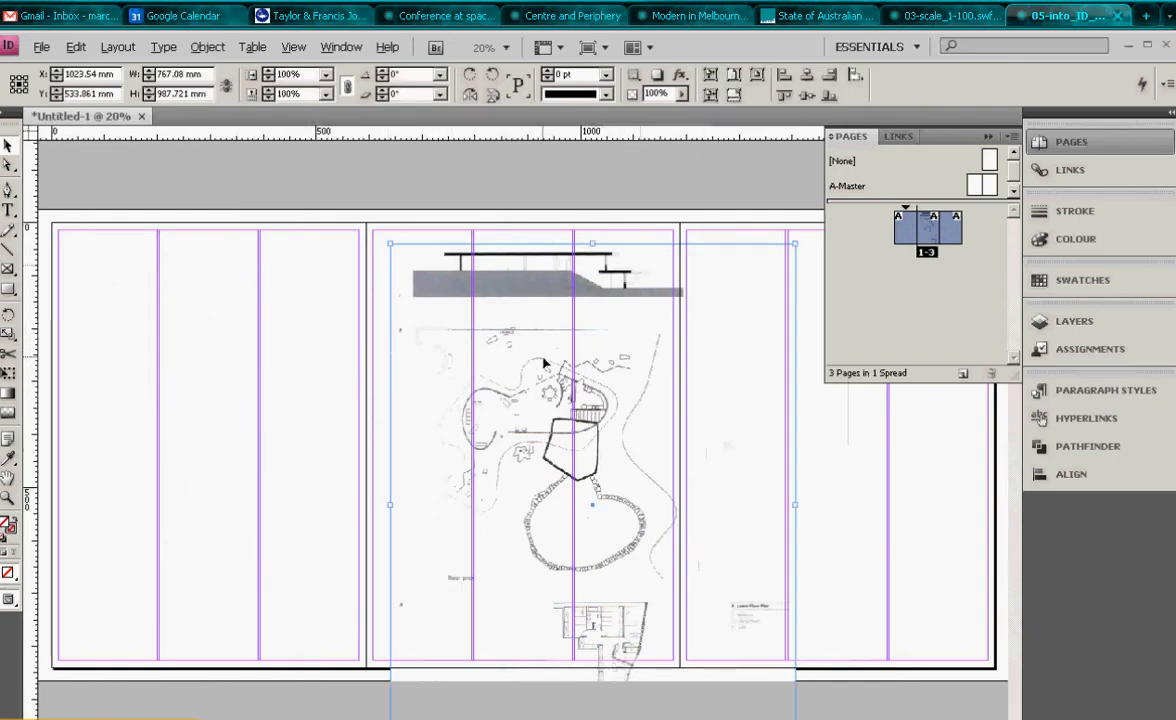
{"action": "left_click_drag", "start_coordinate": [507, 375], "coordinate": [369, 367]}
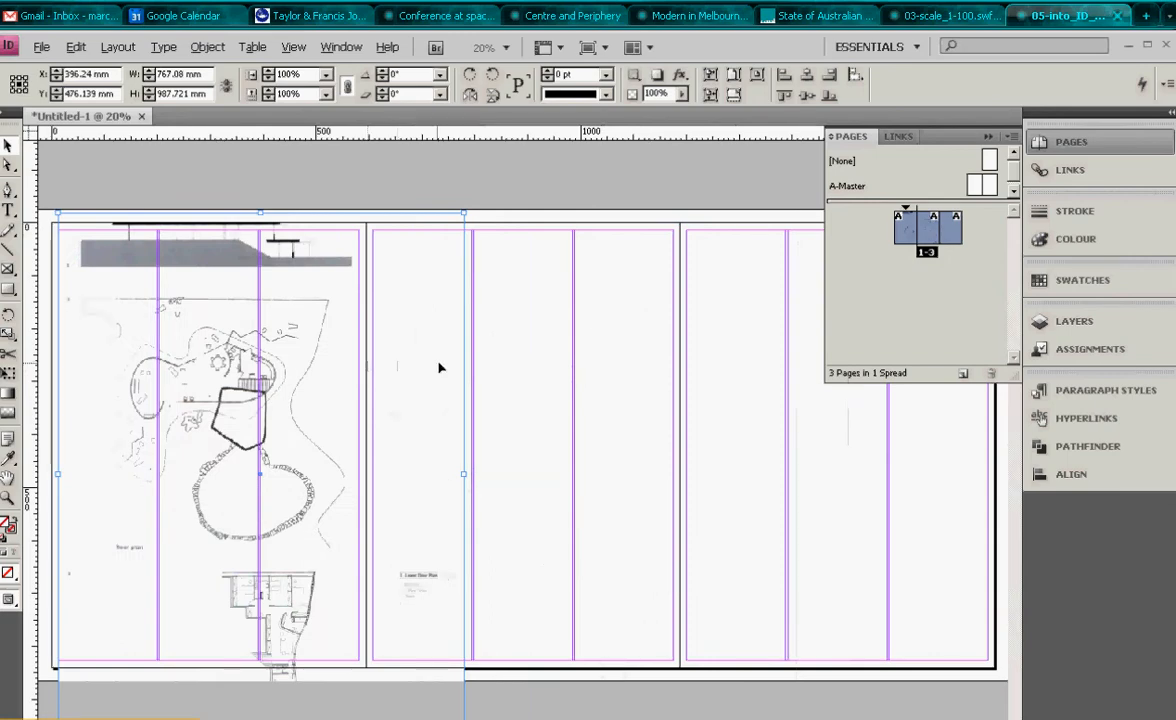
- Paste a copy of the plan image and crop it to the lower floor plan near the bottom of the middle page
{"action": "key", "text": "ctrl+v"}
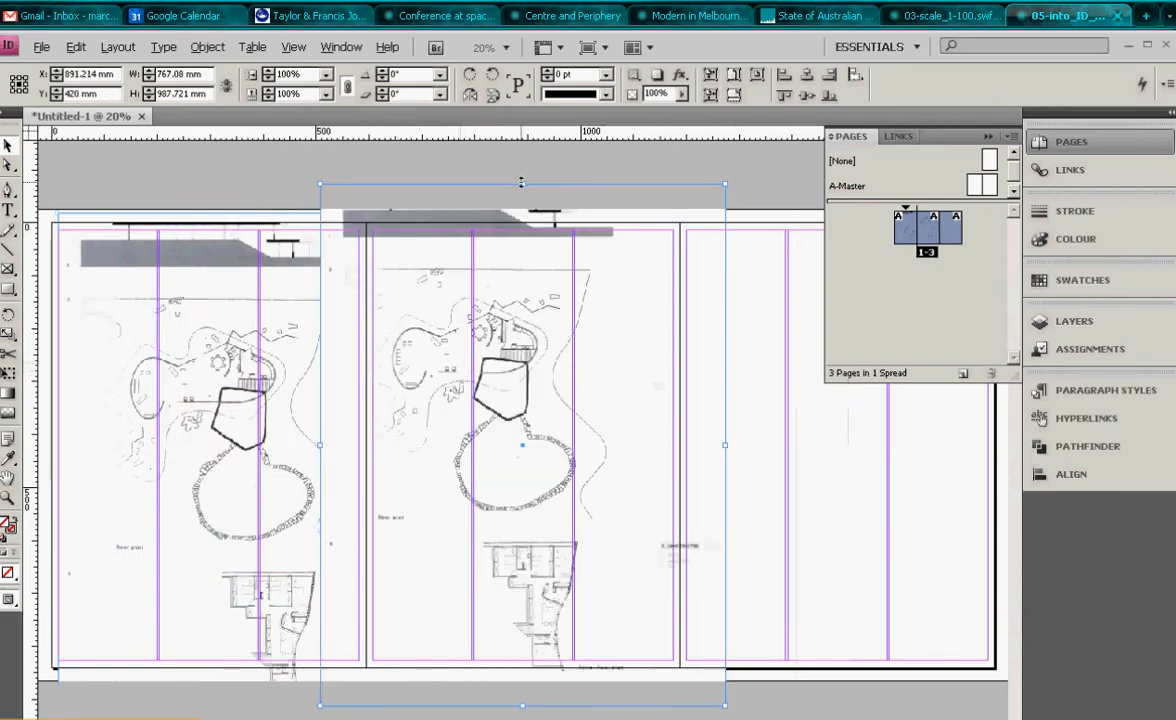
{"action": "left_click_drag", "start_coordinate": [521, 182], "coordinate": [521, 521]}
{"action": "left_click_drag", "start_coordinate": [444, 678], "coordinate": [546, 622]}
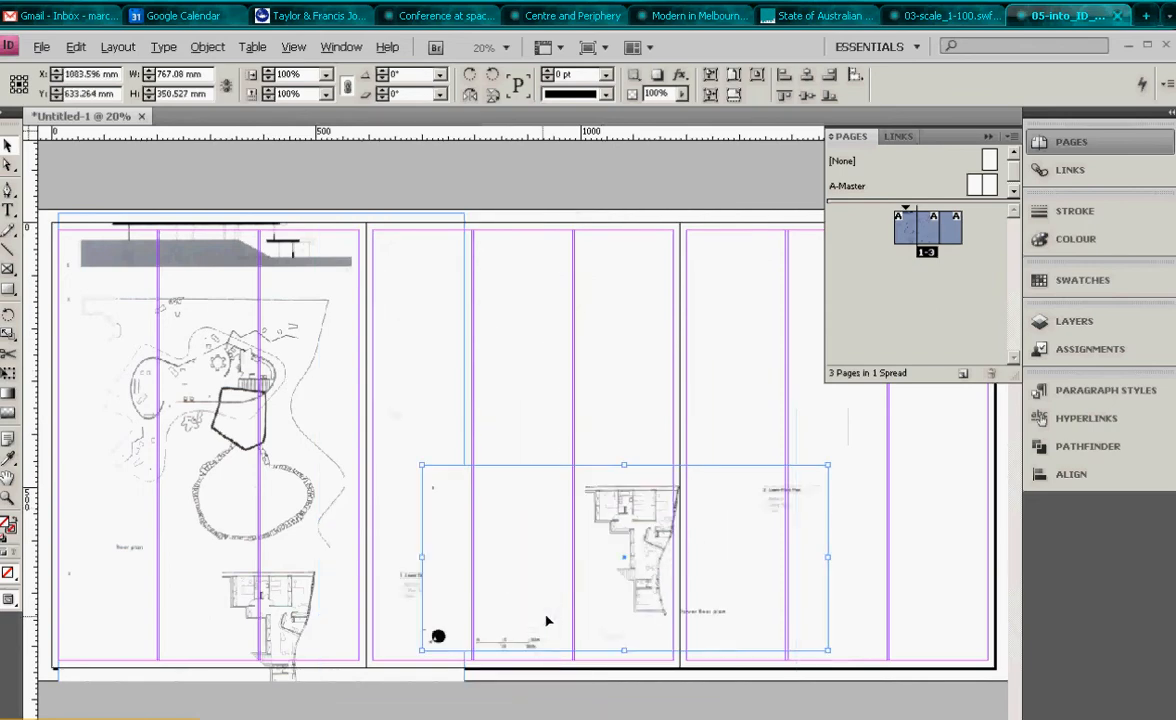
- Crop the first-page image top and bottom so it shows only the site floor plan, about 520 mm tall
{"action": "left_click", "coordinate": [257, 490]}
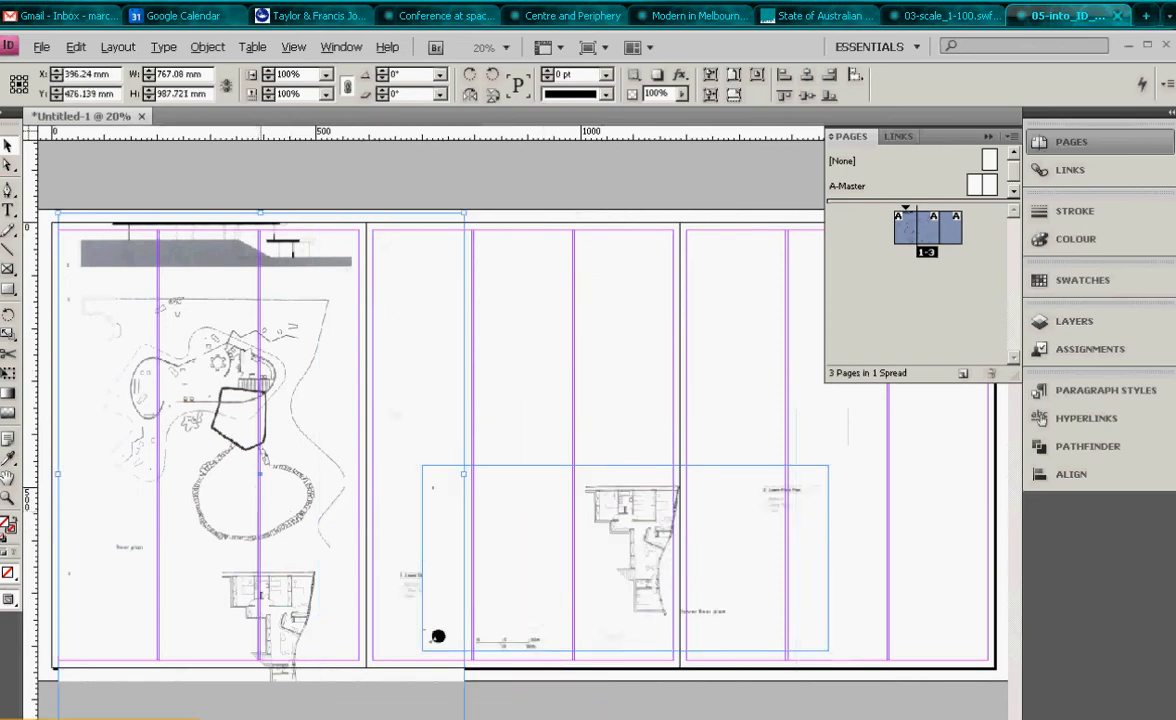
{"action": "left_click_drag", "start_coordinate": [261, 719], "coordinate": [261, 564]}
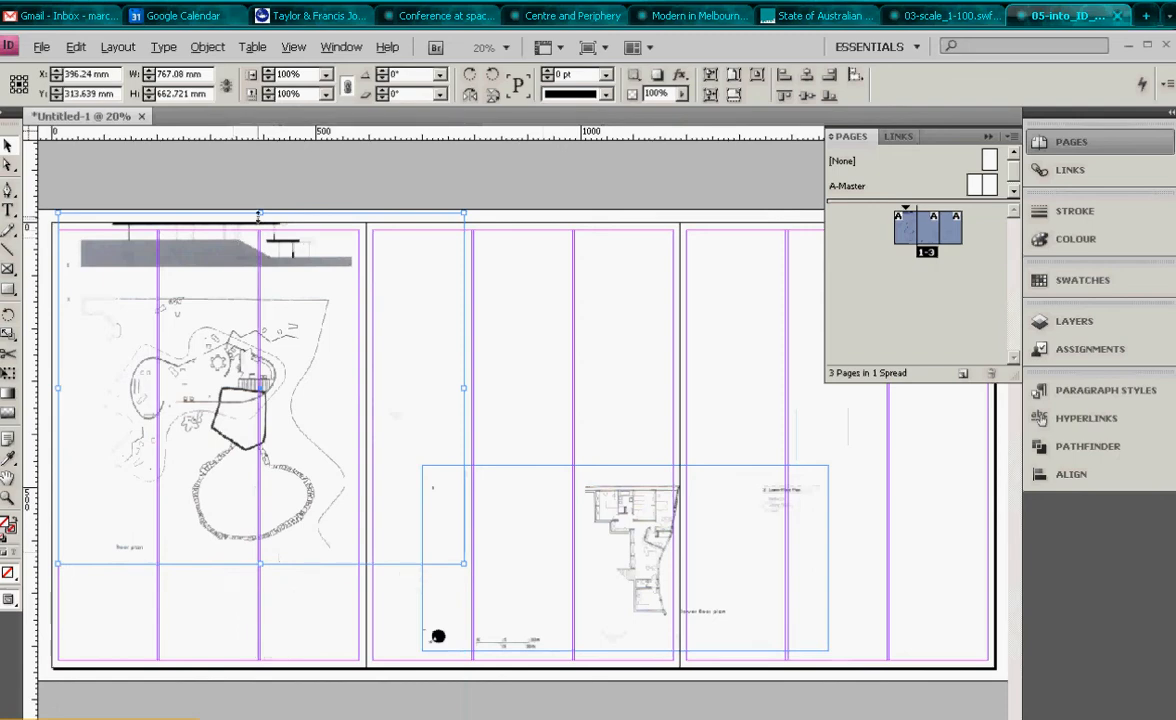
{"action": "left_click_drag", "start_coordinate": [258, 214], "coordinate": [260, 288]}
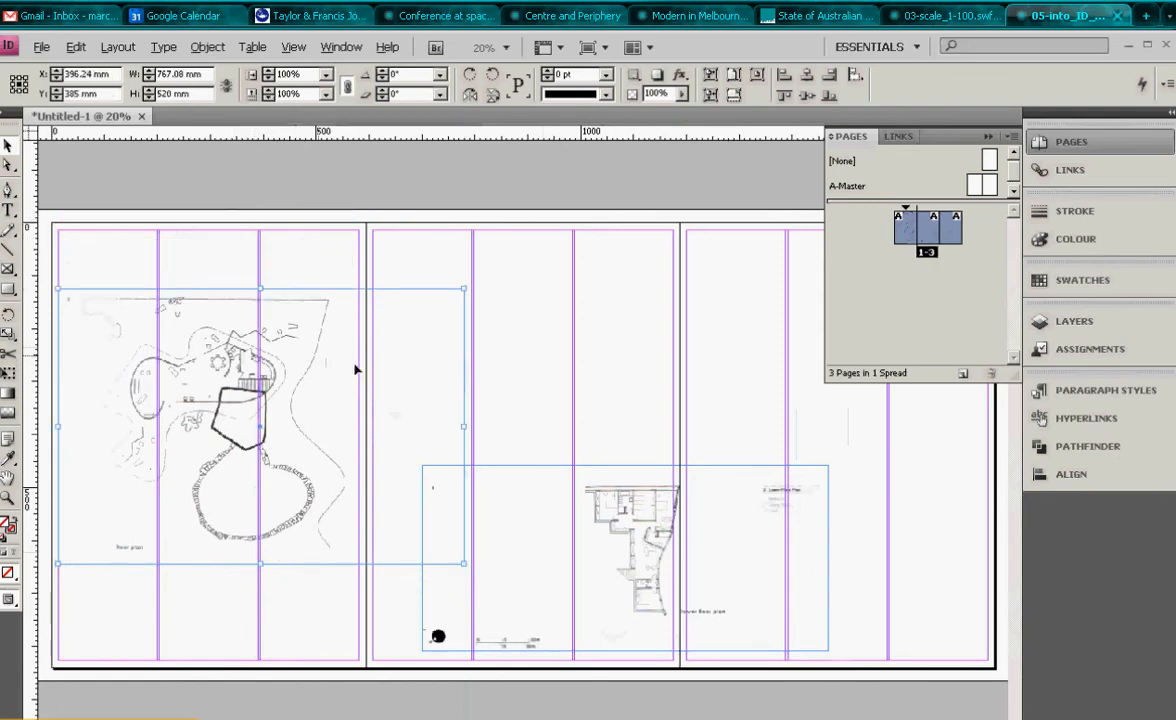
- Duplicate the cropped image onto the middle page and crop the copy to the section elevation, about 187 mm tall
{"action": "left_click_drag", "start_coordinate": [355, 370], "coordinate": [590, 348]}
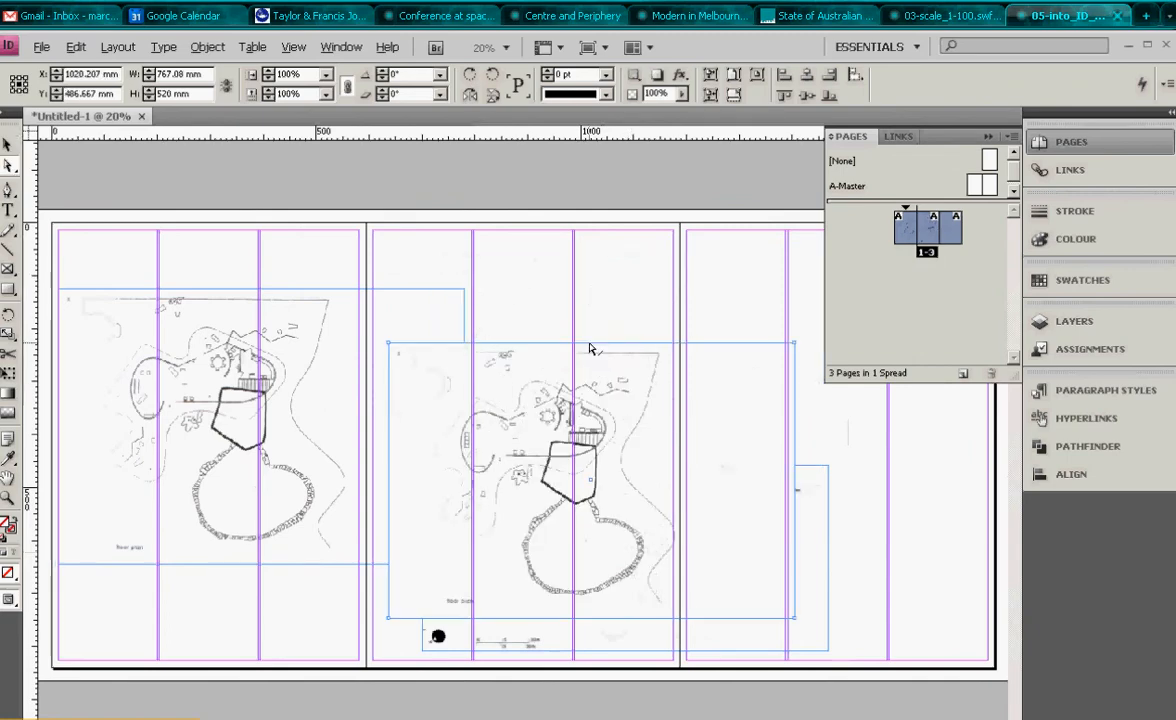
{"action": "double_click", "coordinate": [590, 348]}
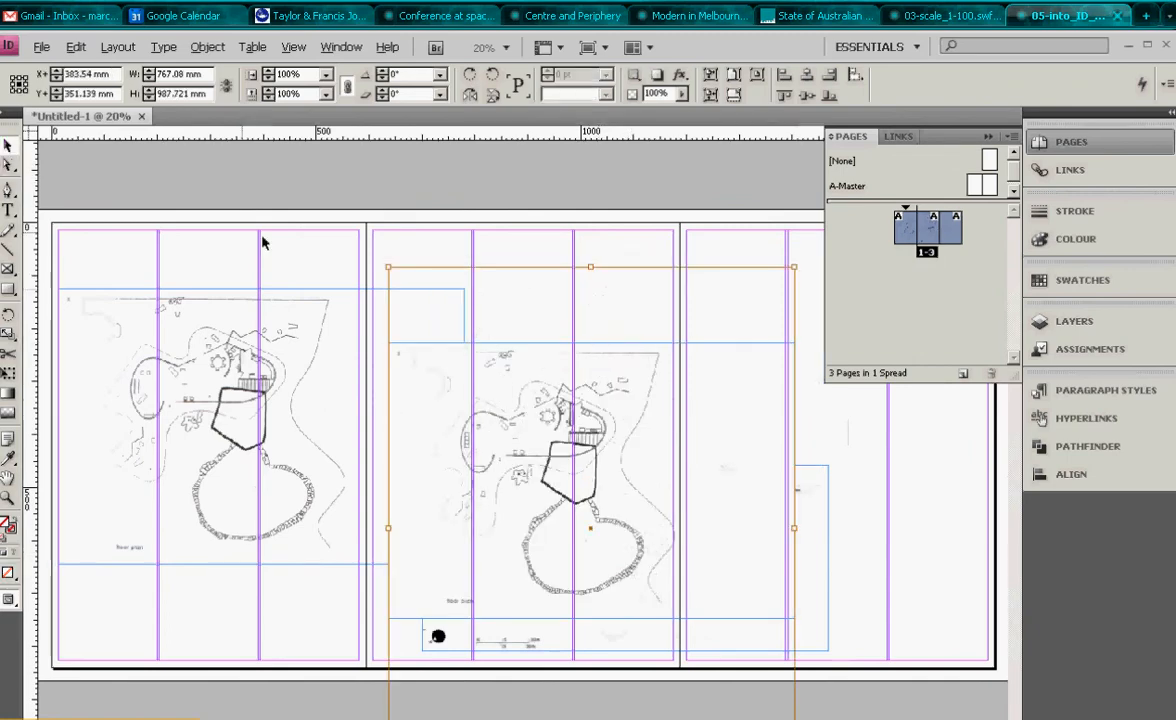
{"action": "left_click", "coordinate": [568, 259]}
{"action": "left_click", "coordinate": [588, 364]}
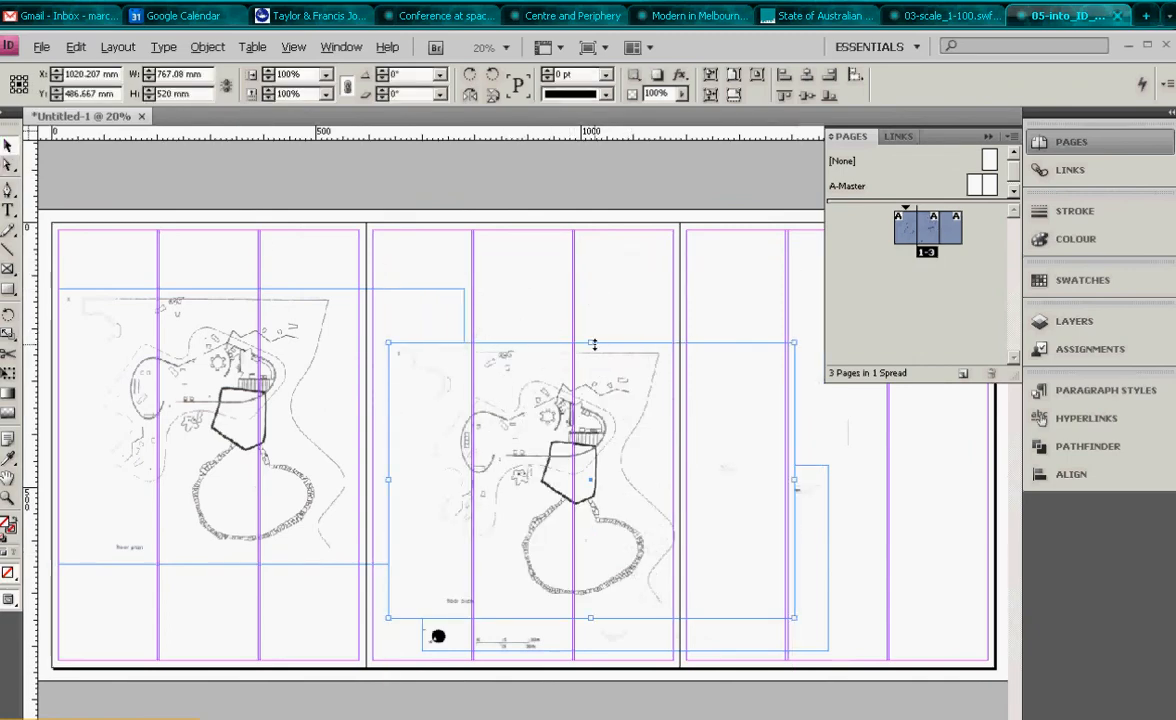
{"action": "left_click_drag", "start_coordinate": [591, 343], "coordinate": [591, 230]}
{"action": "mouse_move", "coordinate": [590, 618]}
{"action": "left_mouse_down"}
{"action": "mouse_move", "coordinate": [590, 328]}
{"action": "mouse_move", "coordinate": [662, 335]}
{"action": "left_mouse_up"}
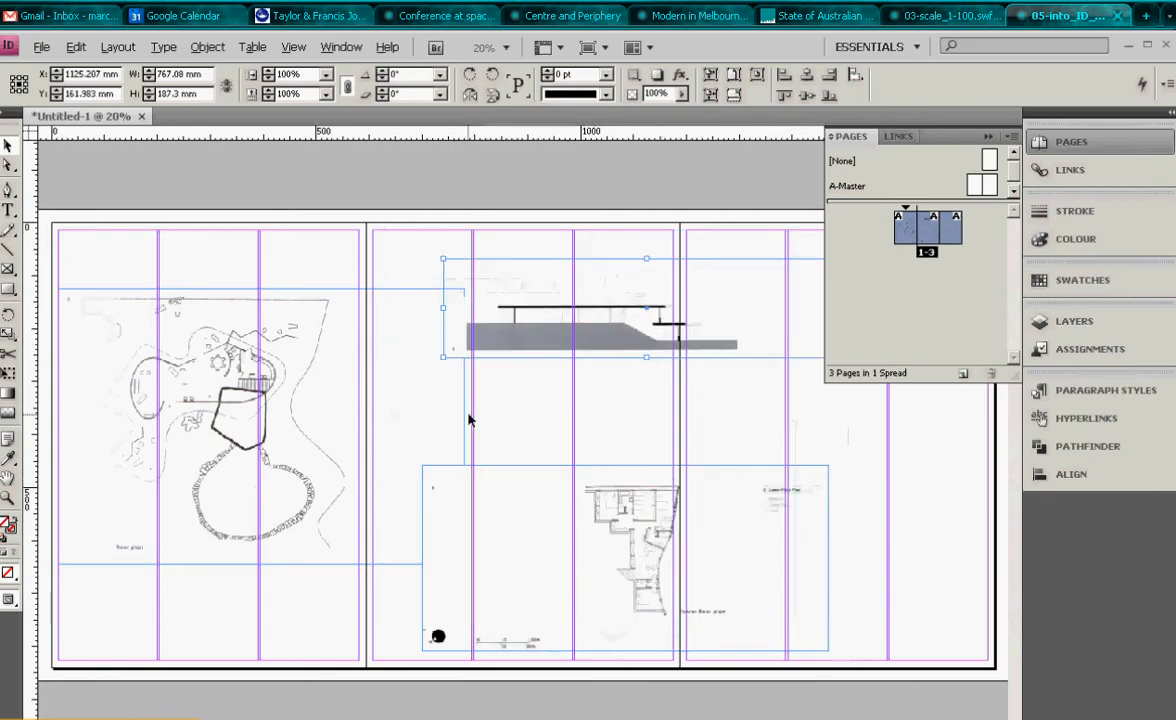
- Add a horizontal ruler guide across the spread and move the lower floor plan up to align with it
{"action": "left_click", "coordinate": [464, 422]}
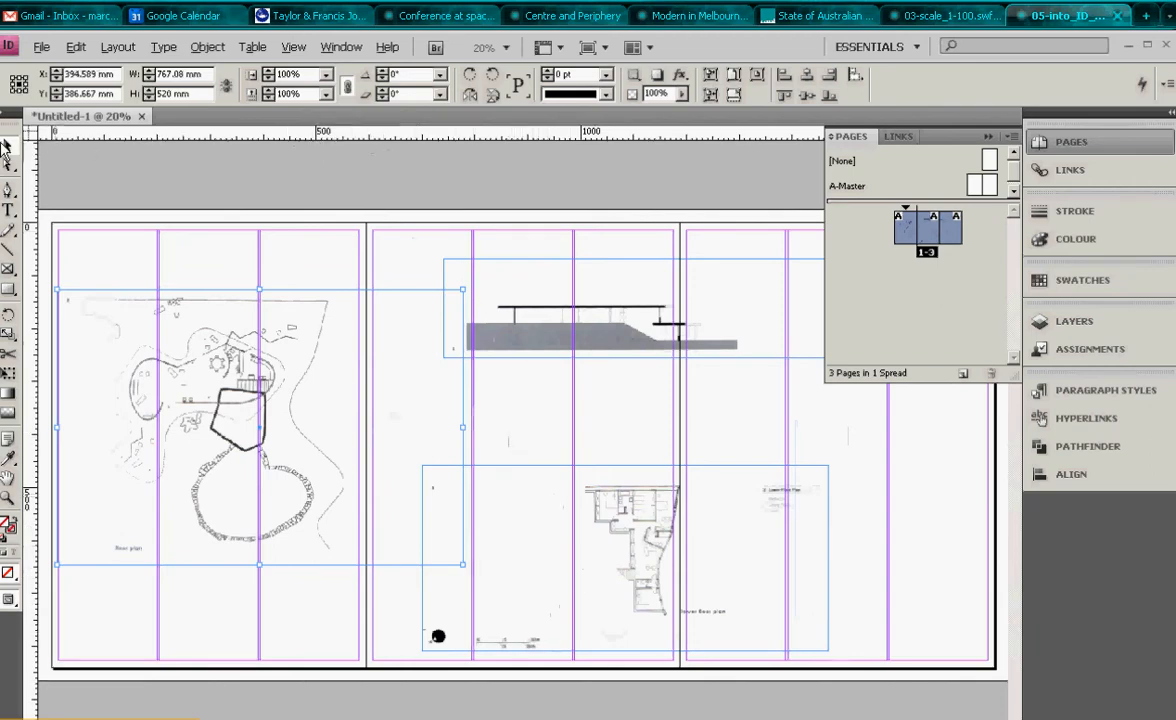
{"action": "left_click_drag", "start_coordinate": [352, 131], "coordinate": [415, 507]}
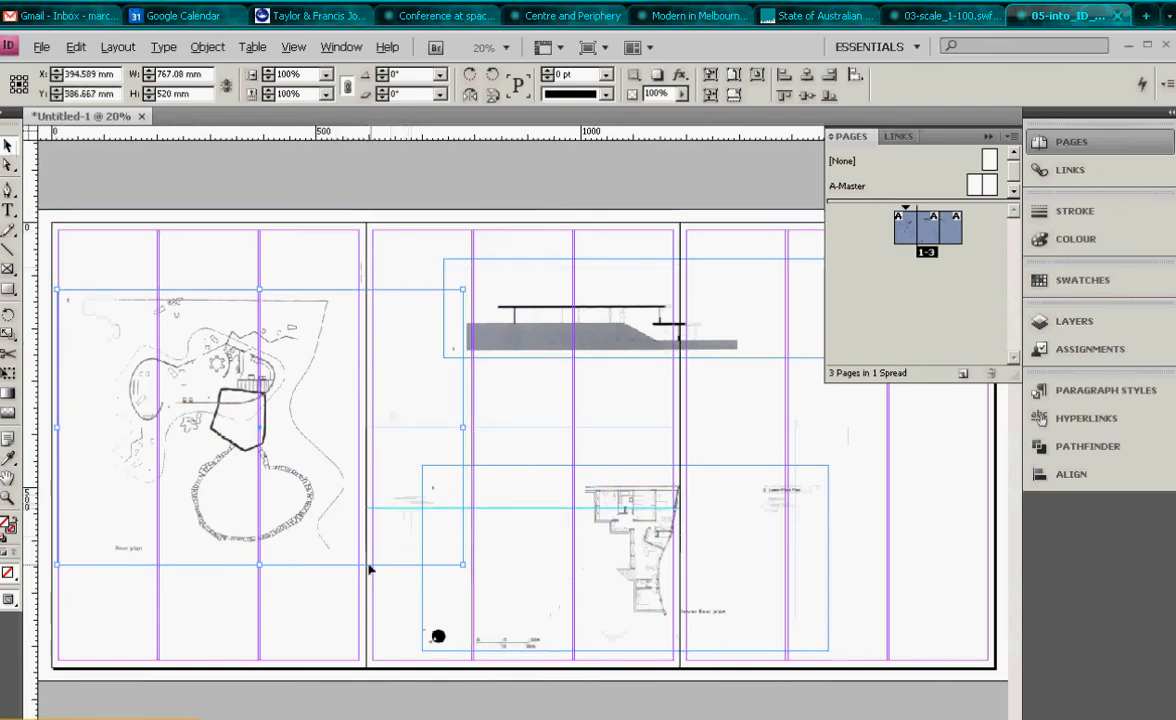
{"action": "left_click_drag", "start_coordinate": [644, 548], "coordinate": [615, 549]}
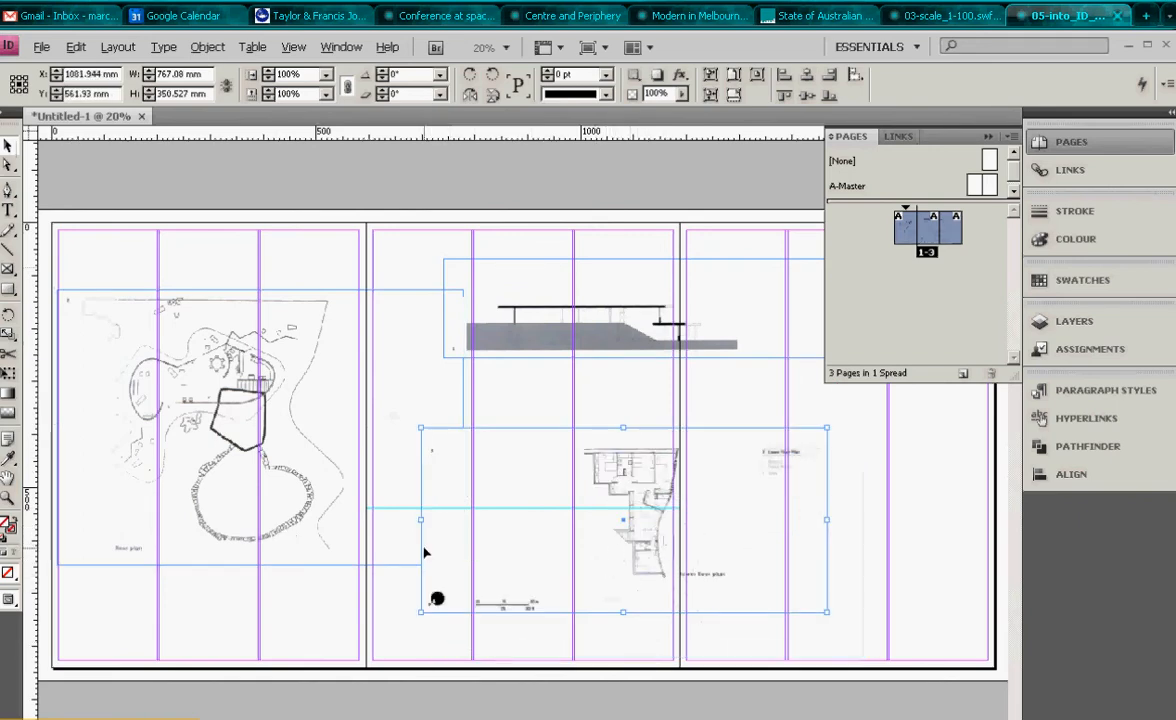
- Move the site floor plan closer to the lower floor plan so the two drawings line up along the guide
{"action": "left_click_drag", "start_coordinate": [751, 384], "coordinate": [280, 637]}
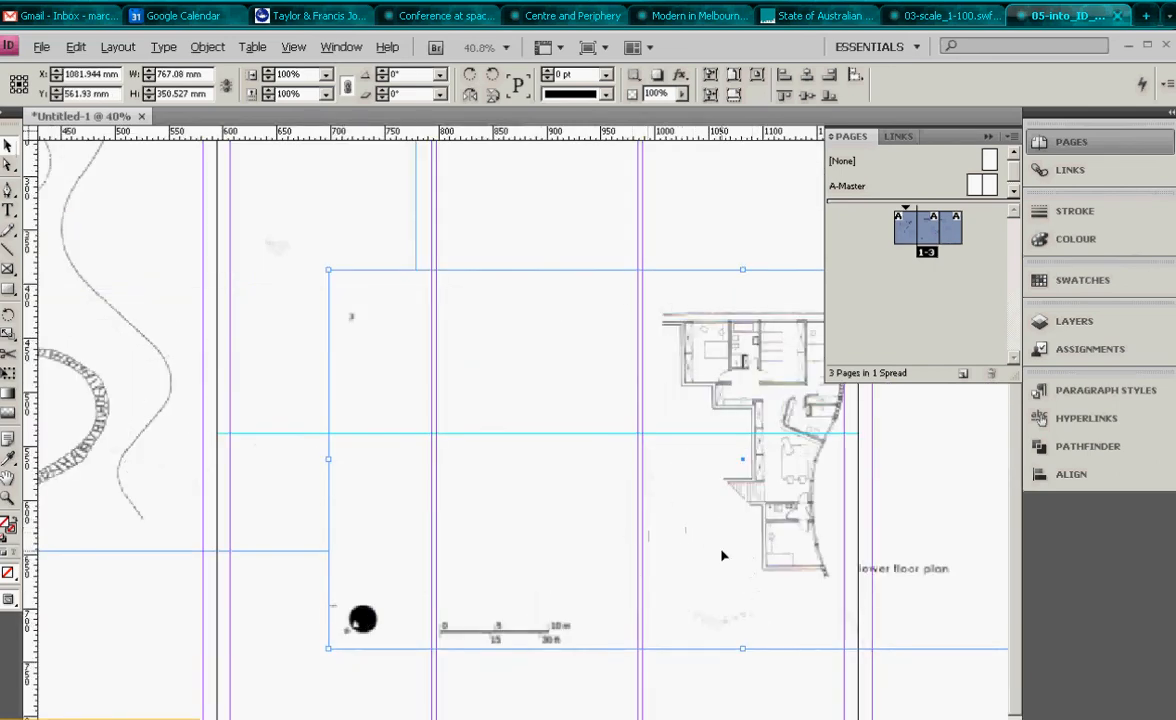
{"action": "left_click_drag", "start_coordinate": [119, 409], "coordinate": [513, 577]}
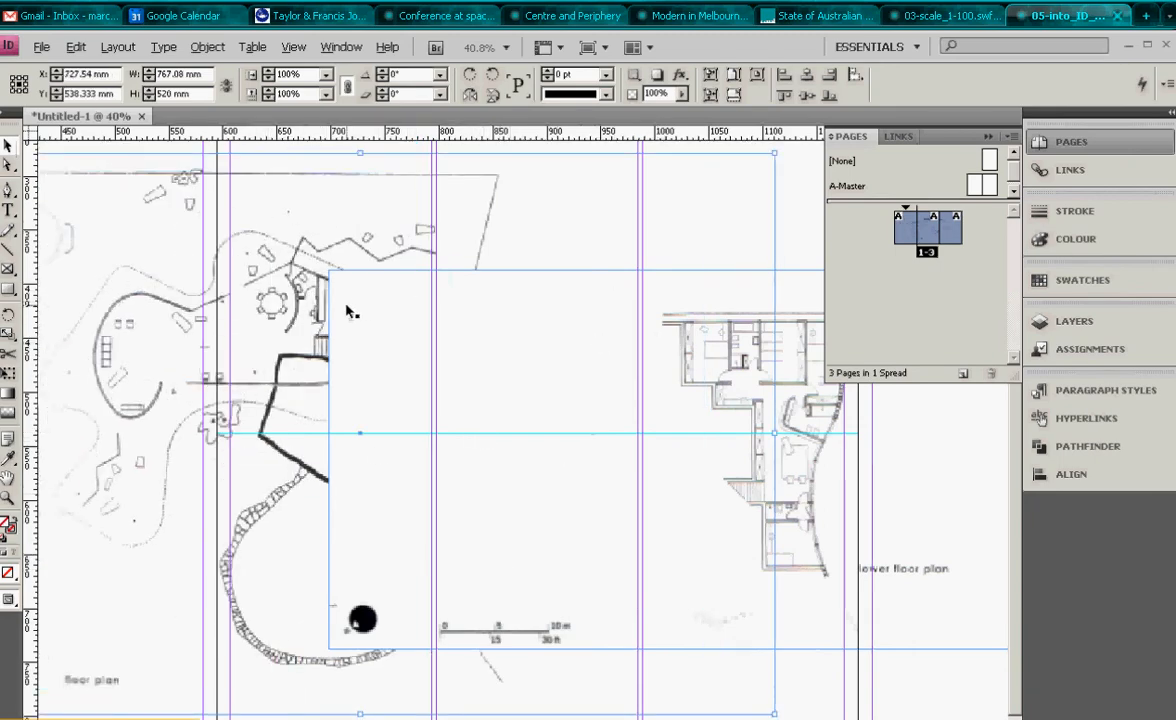
{"action": "left_click_drag", "start_coordinate": [281, 370], "coordinate": [230, 377]}
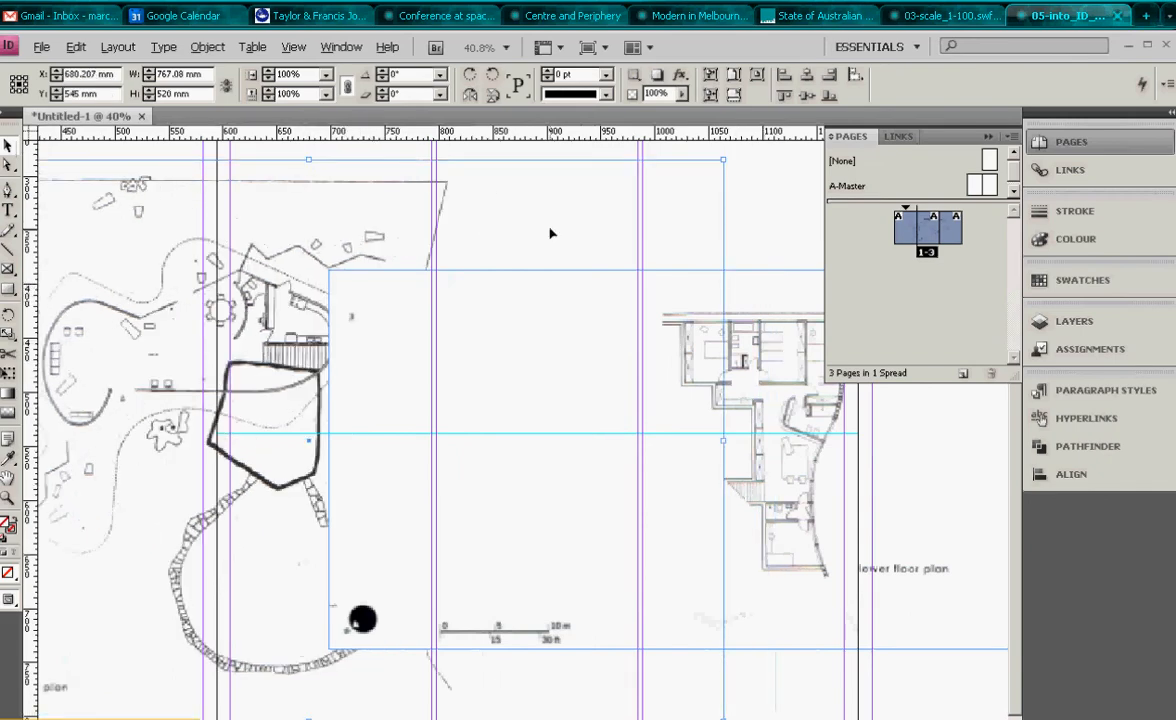
{"action": "left_click", "coordinate": [757, 239]}
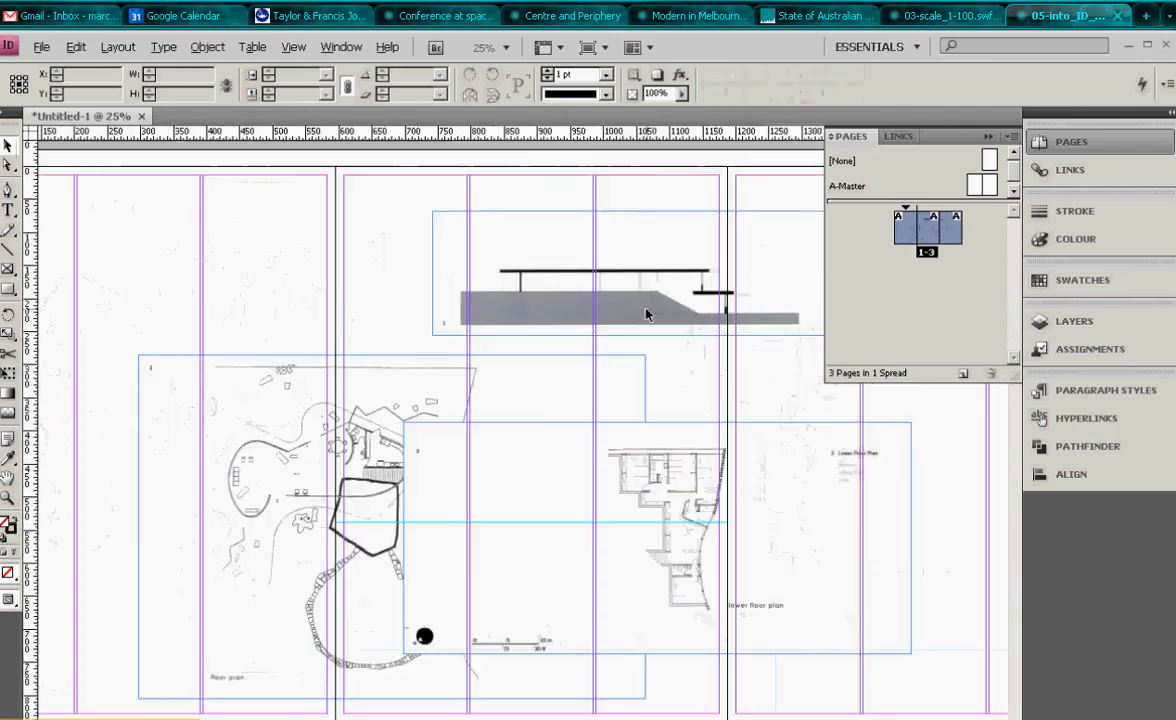
- Fit the spread in view and reposition the site plan and lower floor plan lower on the pages
{"action": "key", "text": "ctrl+minus"}
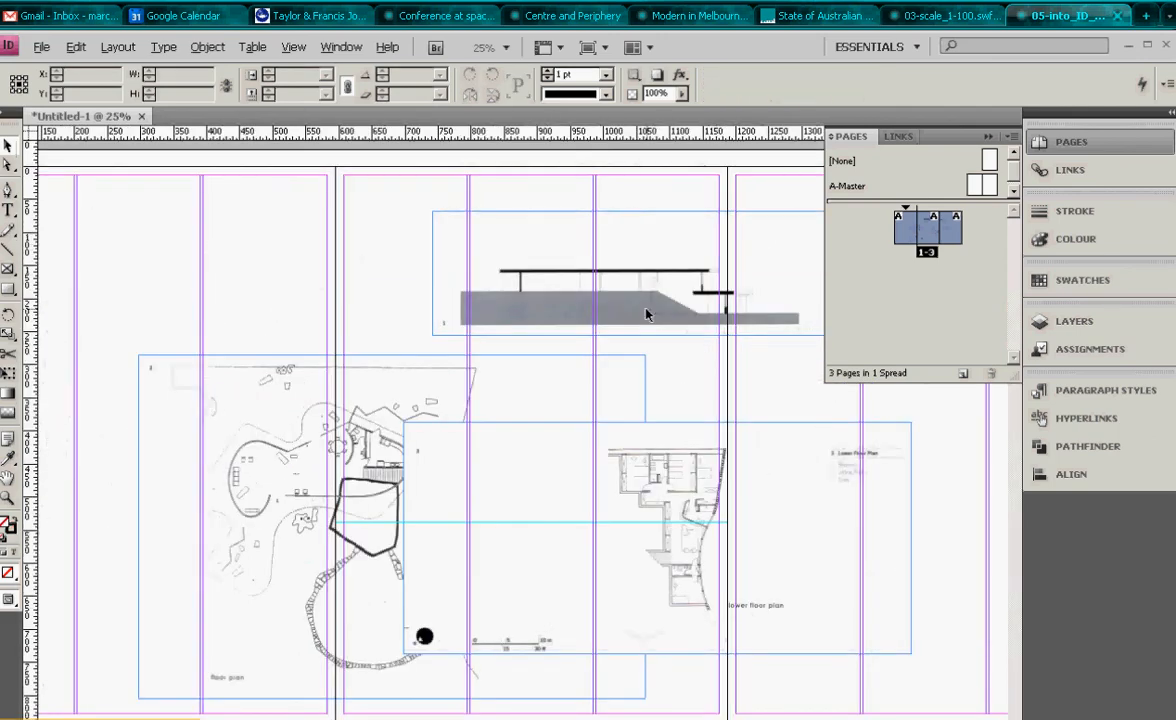
{"action": "key", "text": "ctrl+alt+0"}
{"action": "left_click_drag", "start_coordinate": [345, 472], "coordinate": [223, 517]}
{"action": "left_click_drag", "start_coordinate": [519, 511], "coordinate": [507, 550]}
{"action": "left_click", "coordinate": [436, 381]}
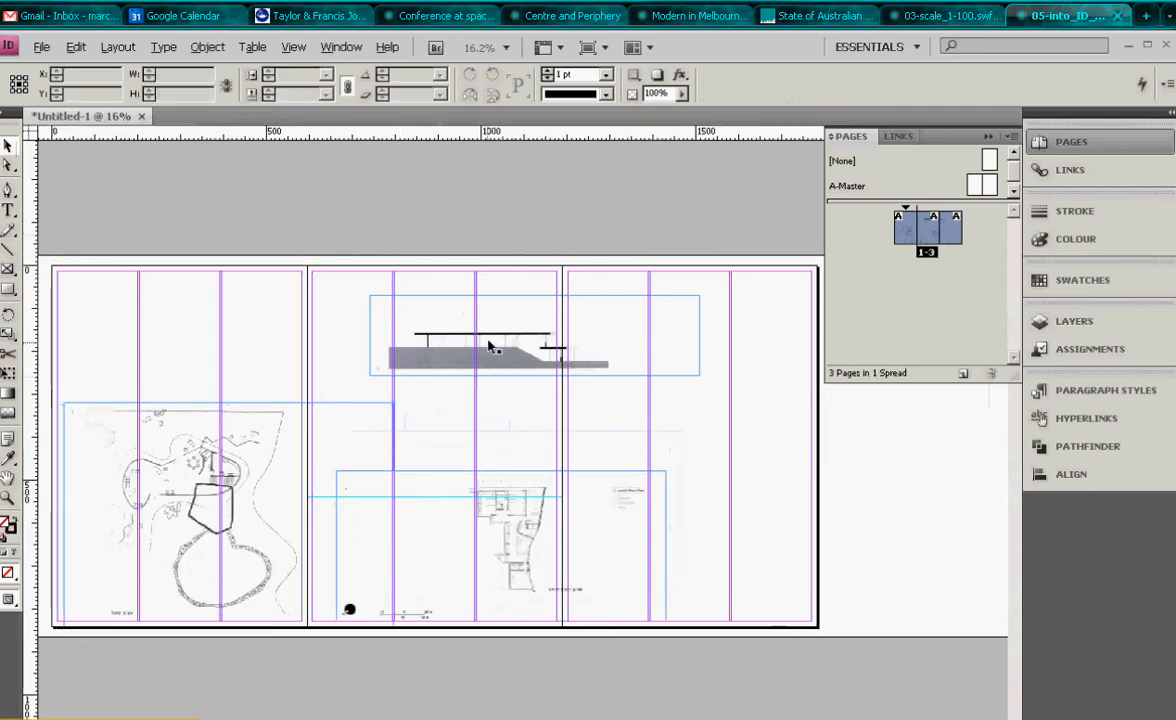
- Switch to the Windows Explorer file browser
{"action": "left_click", "coordinate": [41, 47]}
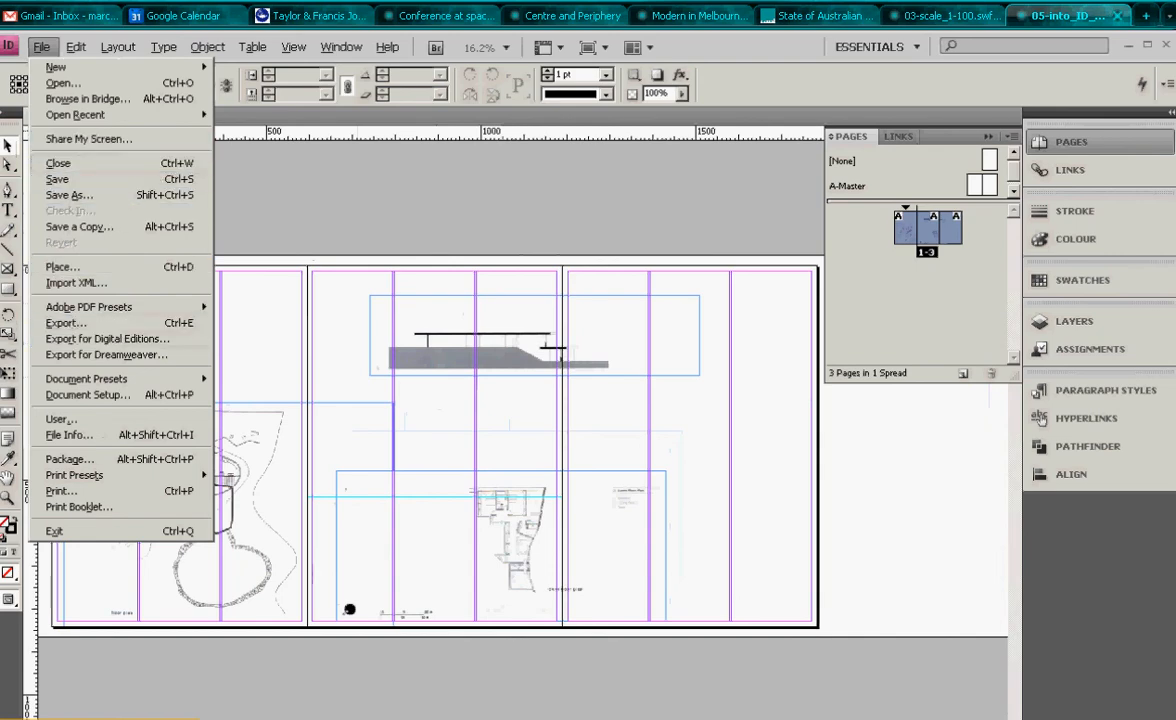
{"action": "key", "text": "Escape"}
{"action": "key", "text": "alt+Tab"}
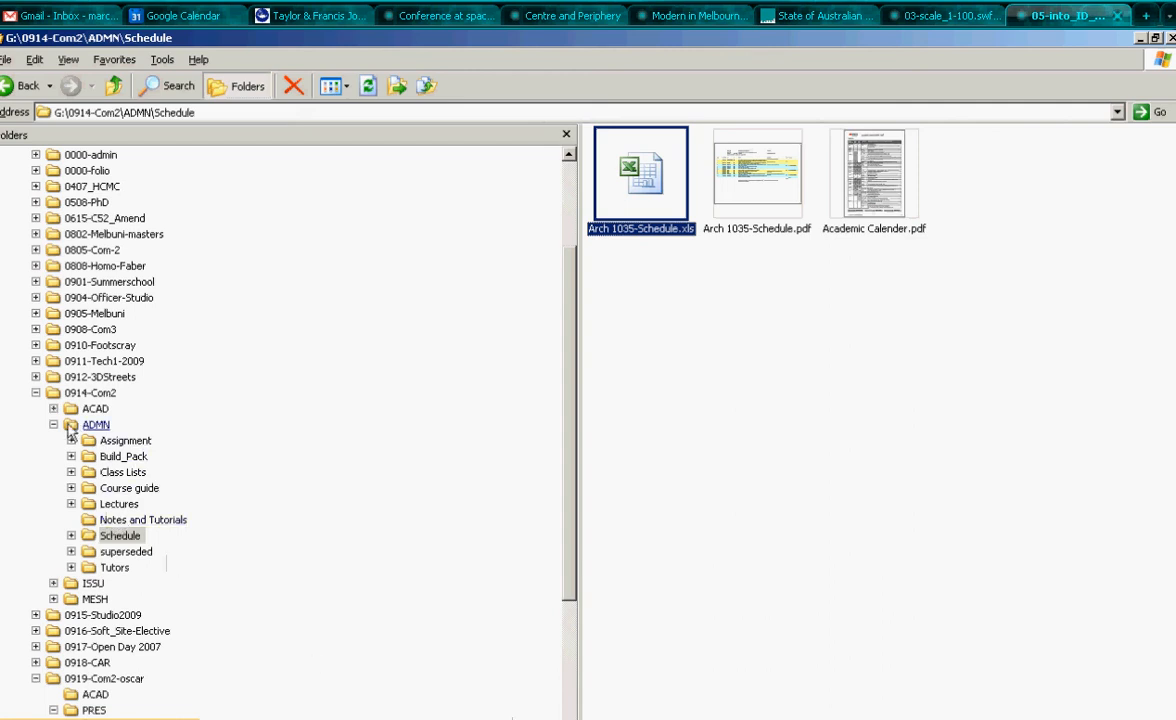
- Open the Brasil Rio-Estrada-dos canoas (niemeyer house 2) folder inside the WORKING project folder
{"action": "left_click", "coordinate": [54, 425]}
{"action": "left_click", "coordinate": [114, 585]}
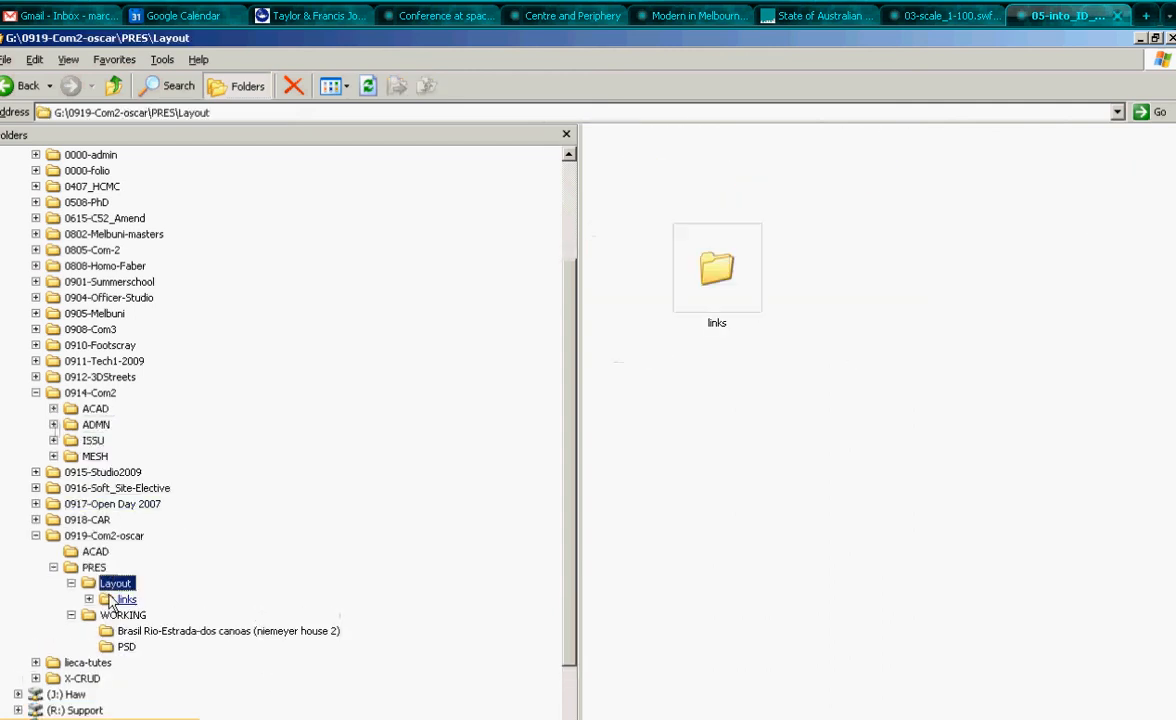
{"action": "left_click", "coordinate": [180, 628]}
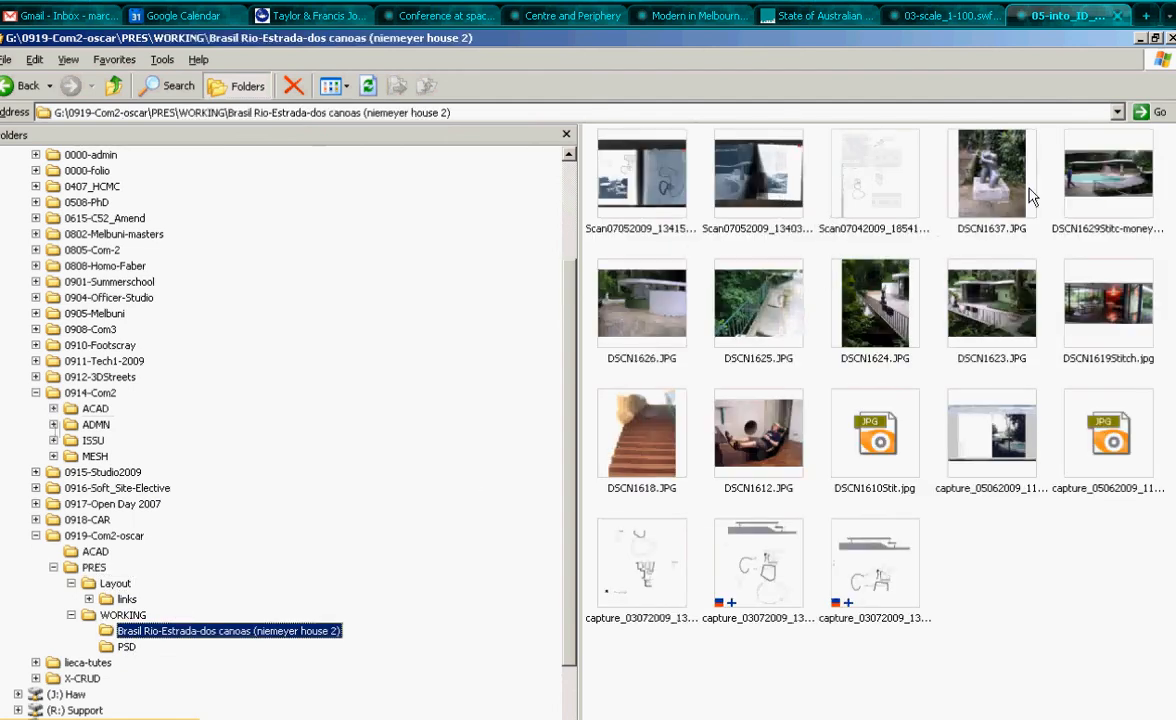
- Copy photos DSCN1637, DSCN1629Stitc-money, DSCN1619Stitch and DSCN1610Stit into the Layout\links folder
{"action": "left_click", "coordinate": [982, 178]}
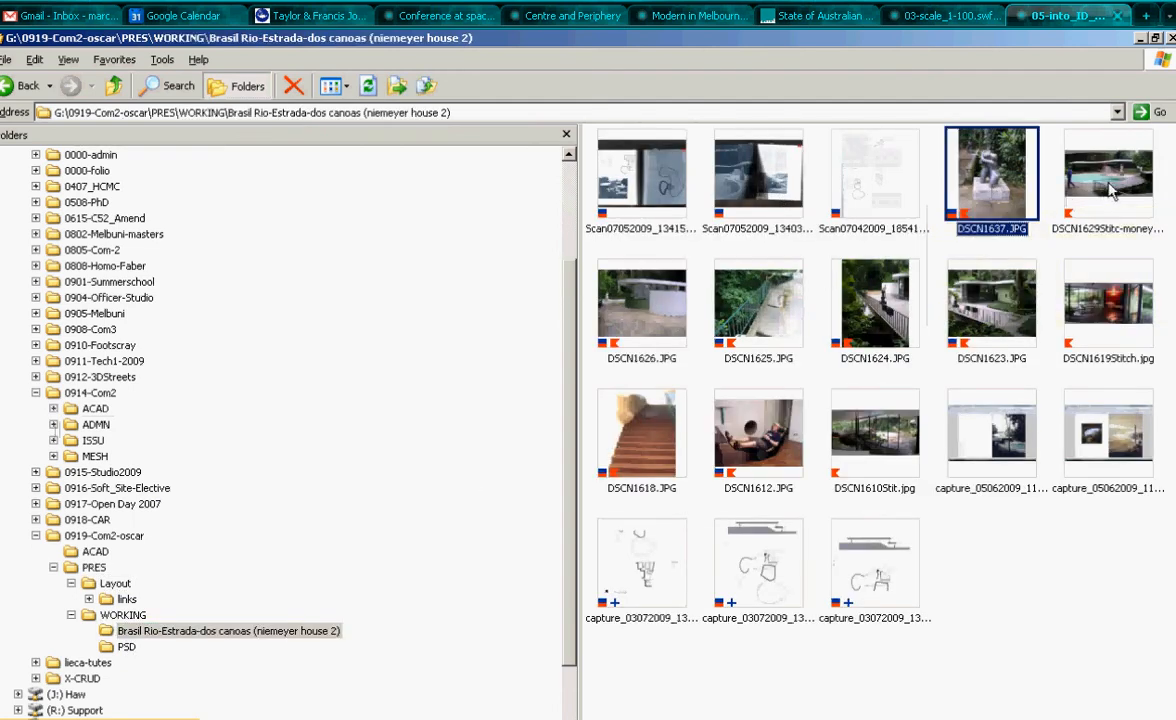
{"action": "left_click", "coordinate": [1112, 190], "text": "ctrl"}
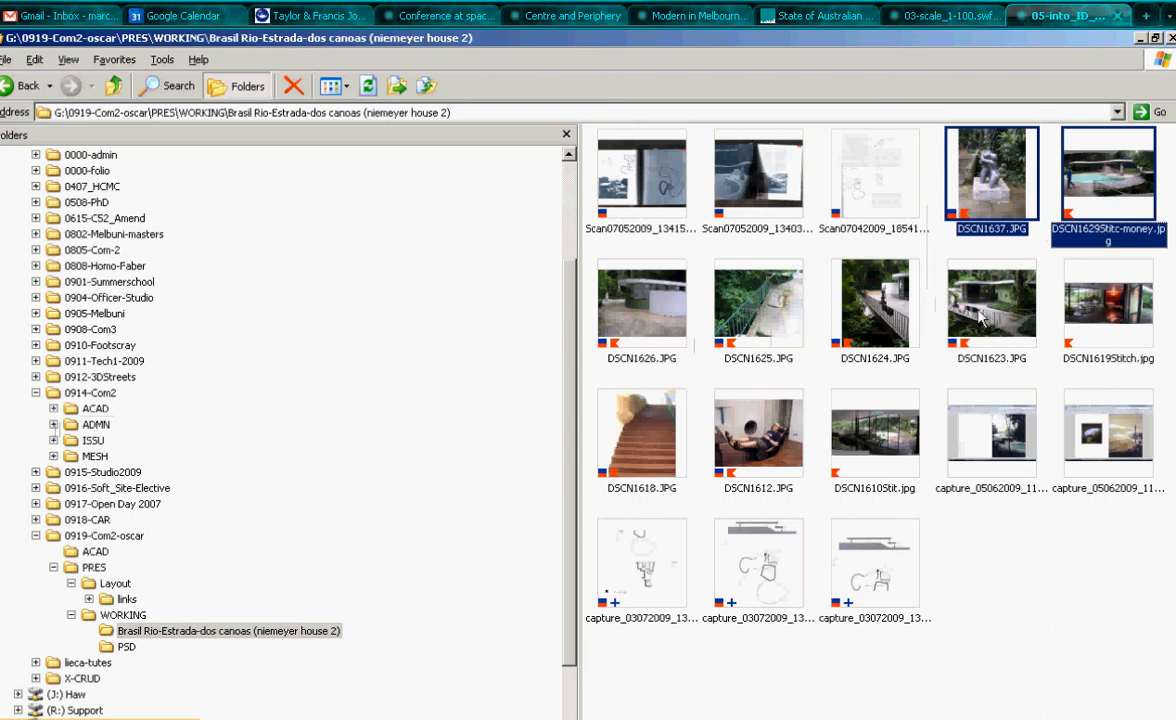
{"action": "left_click", "coordinate": [1112, 316], "text": "ctrl"}
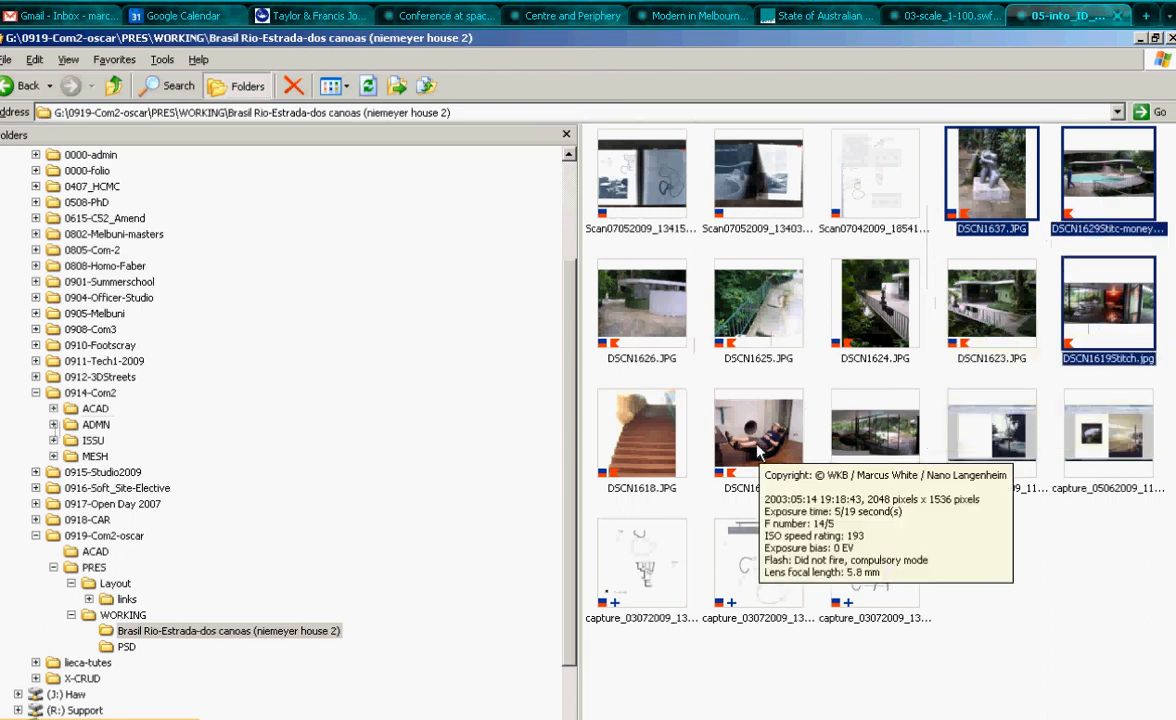
{"action": "left_click", "coordinate": [862, 448], "text": "ctrl"}
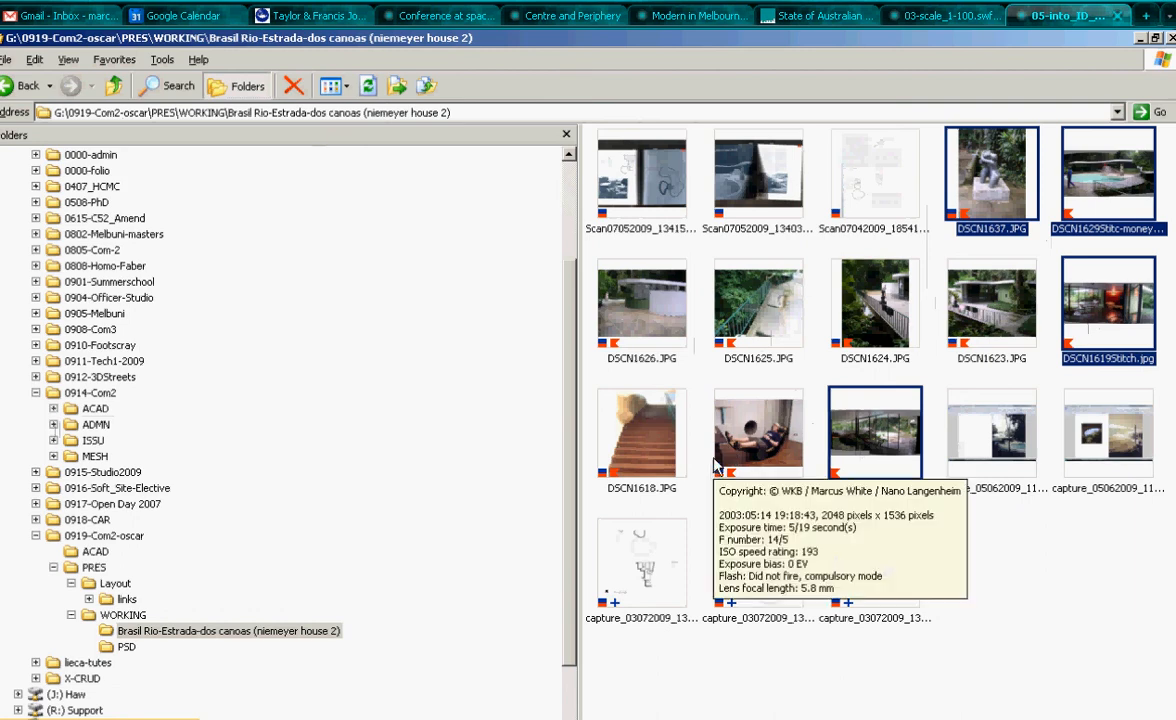
{"action": "left_click", "coordinate": [127, 598]}
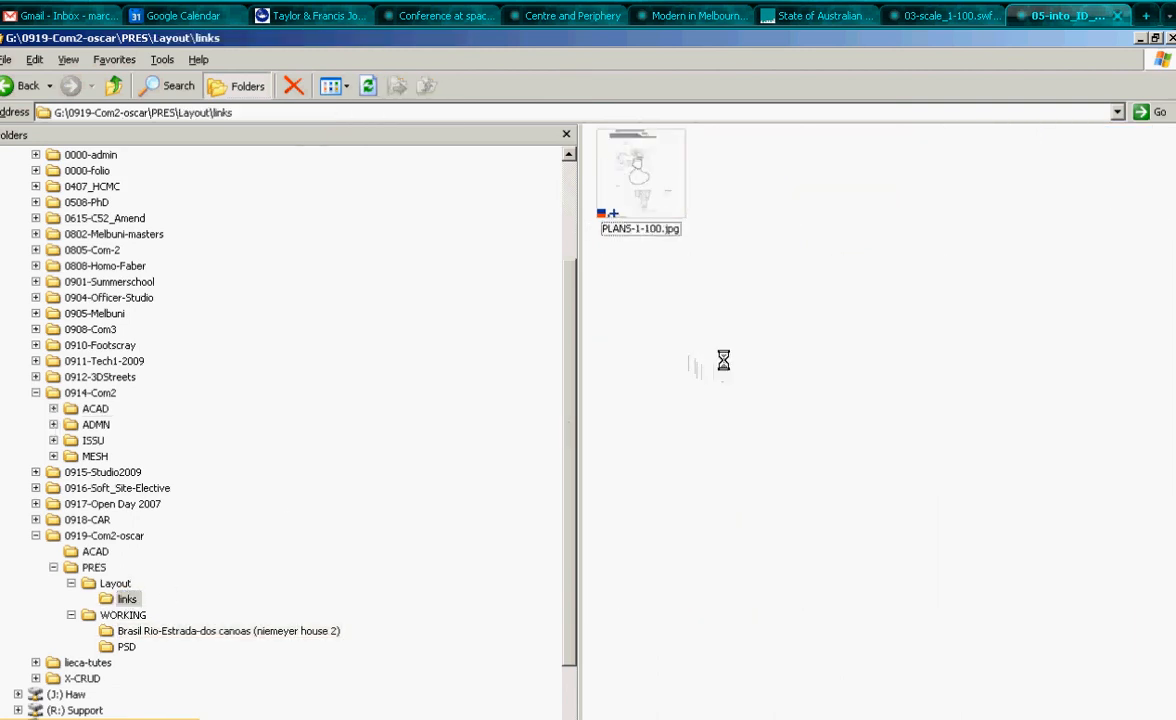
{"action": "key", "text": "ctrl+v"}
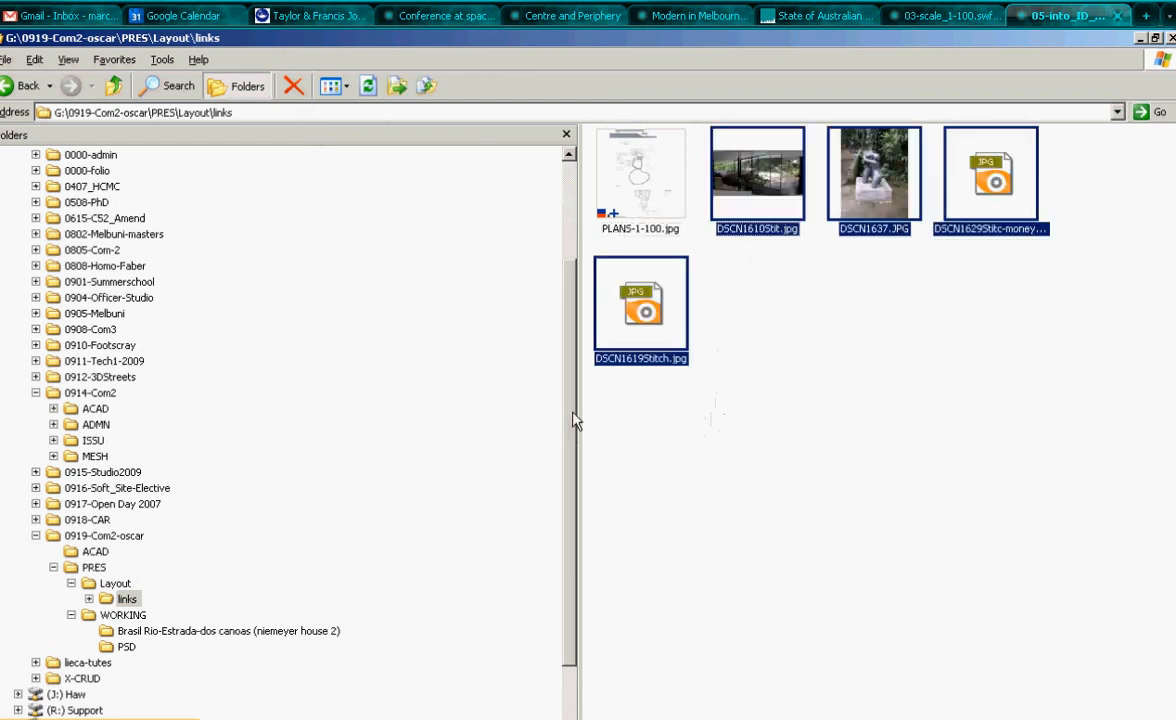
- Return to the InDesign poster and place a photo near the top of the third page
{"action": "key", "text": "alt+Tab"}
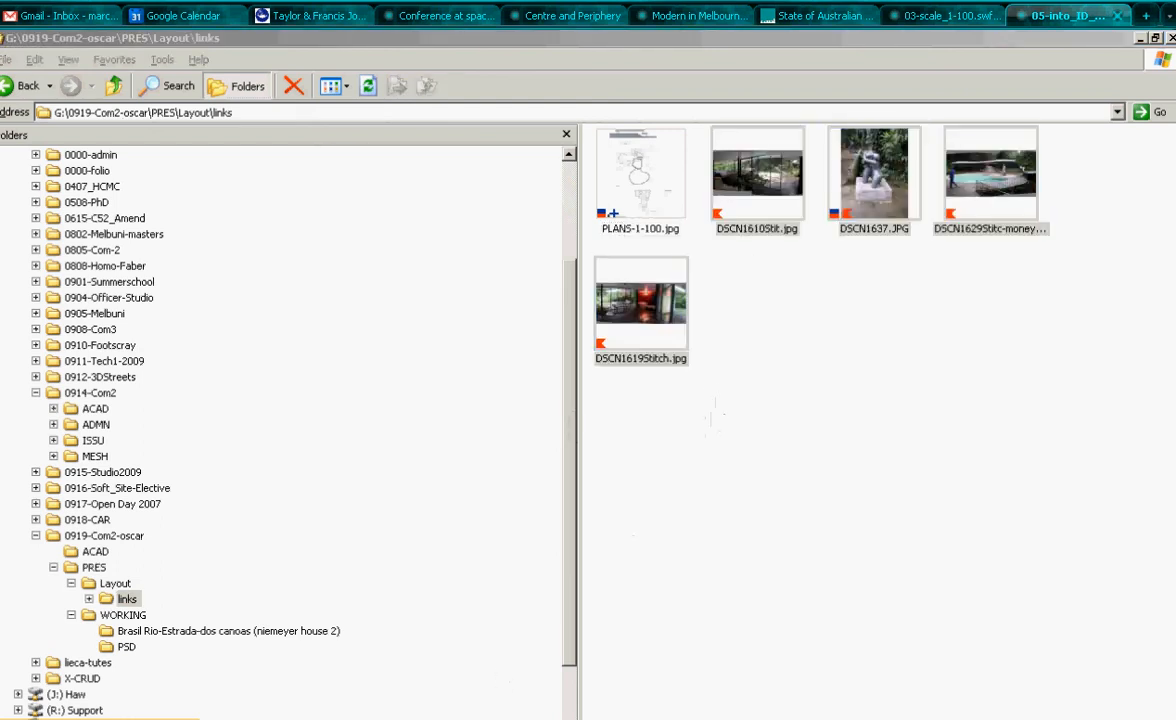
{"action": "left_click_drag", "start_coordinate": [745, 191], "coordinate": [675, 307]}
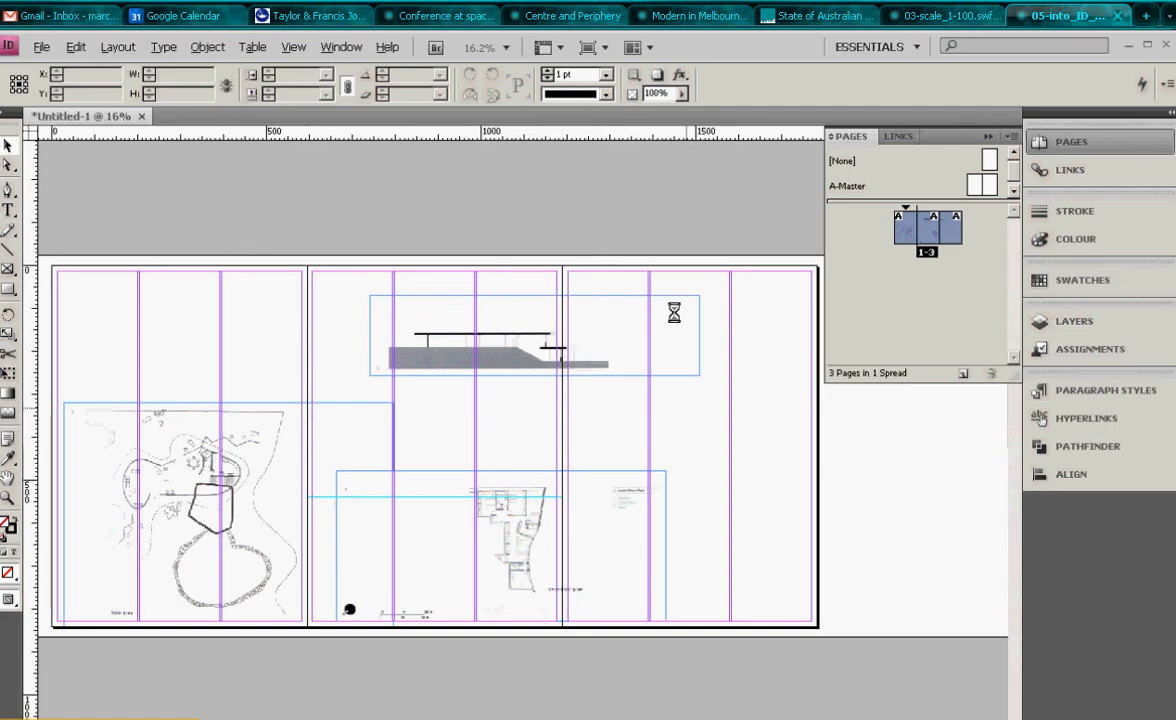
{"action": "left_click", "coordinate": [665, 277]}
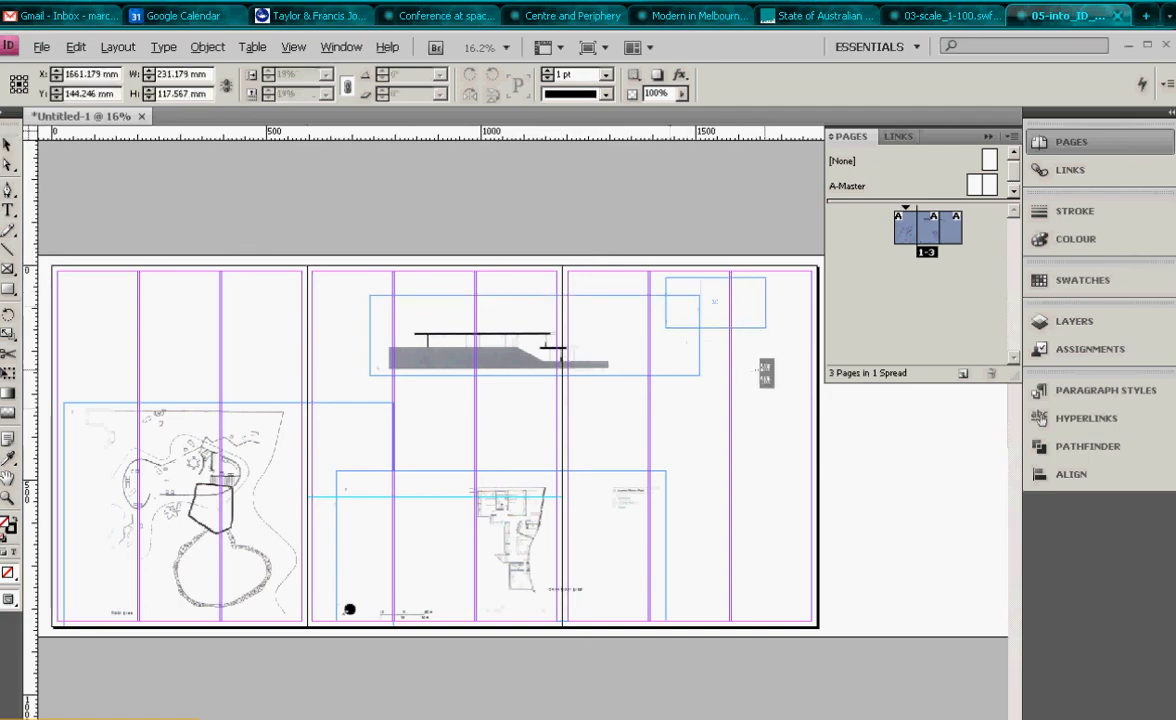